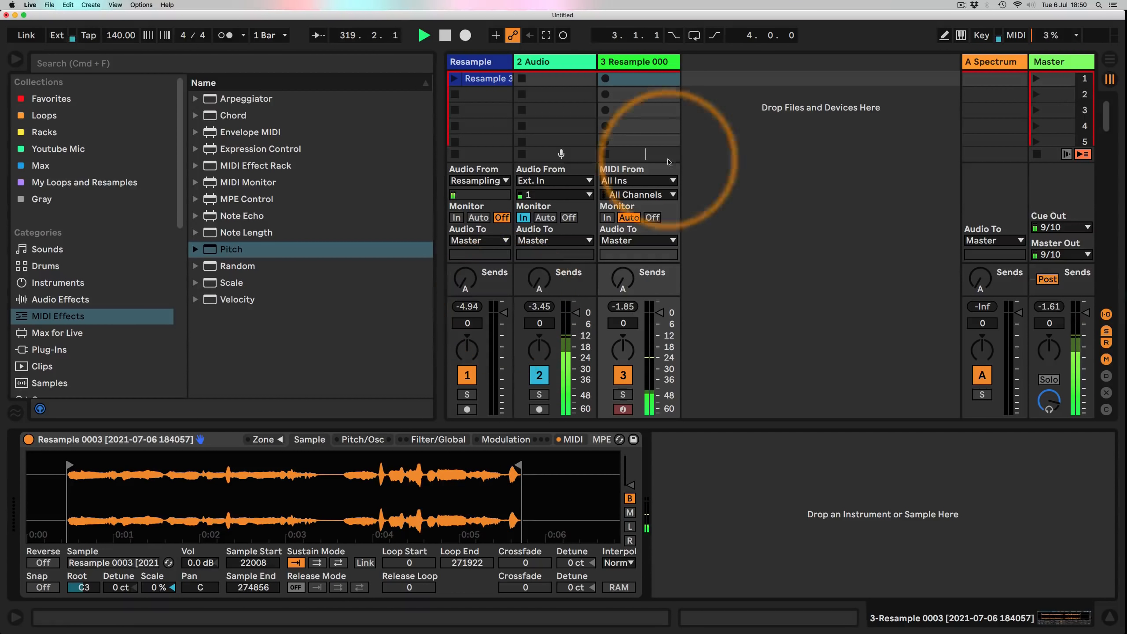
Delete the third track holding the resampled Sampler instrument and the recorded clip in the Resample track's first slot
click(624, 61)
key(Delete)
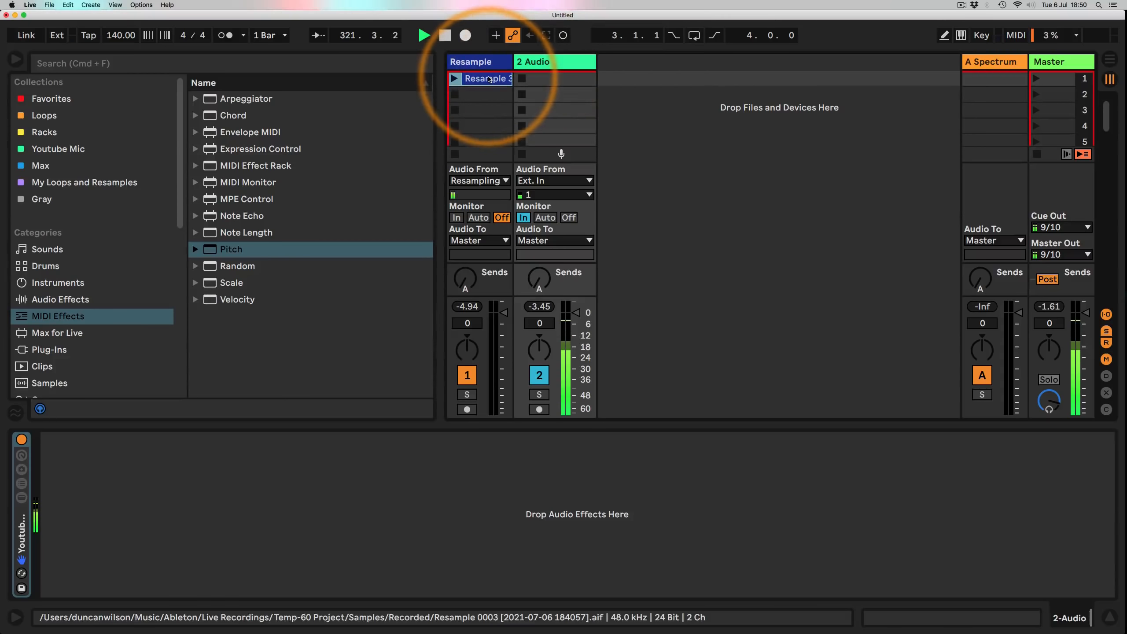
click(487, 78)
key(Delete)
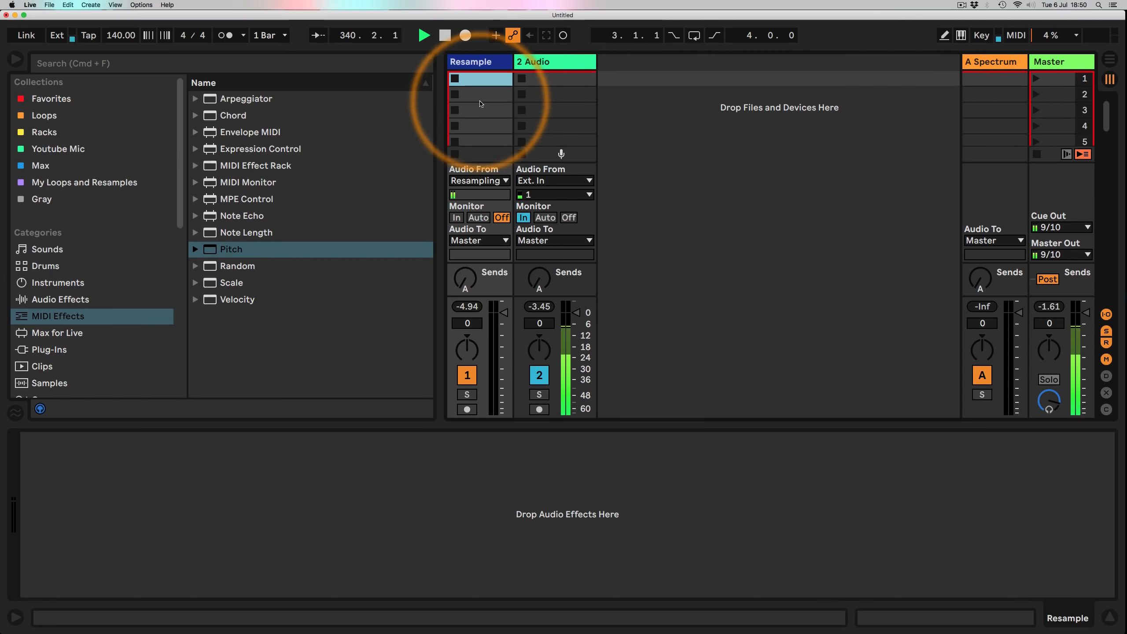
Add the Sampler instrument to the session as a new MIDI track beside the 2 Audio track
click(37, 284)
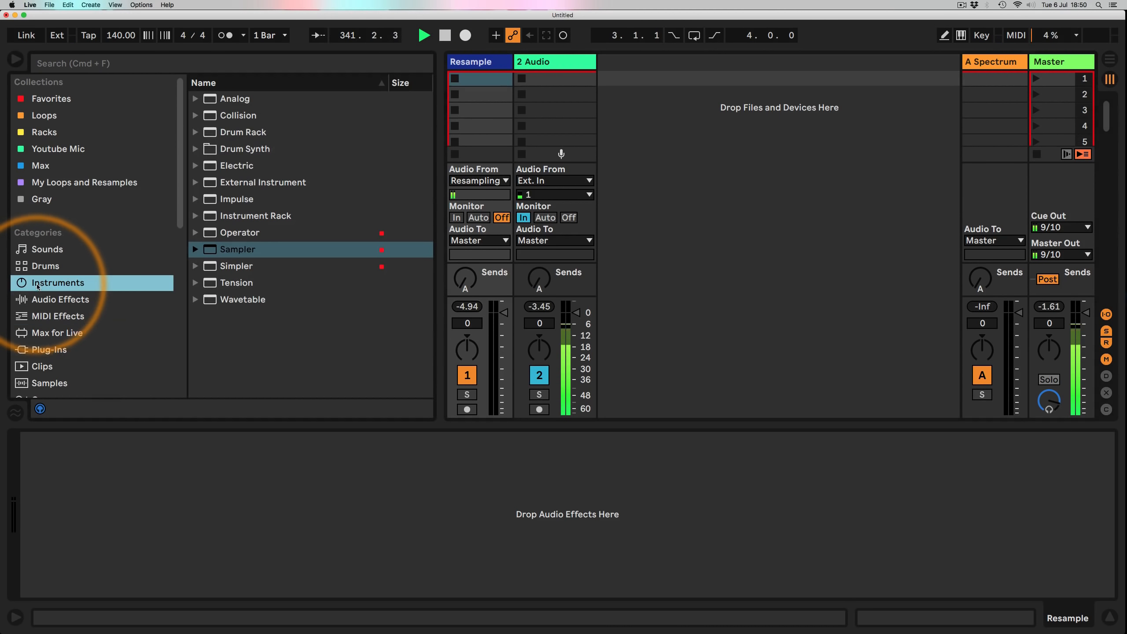
drag(214, 250, 642, 119)
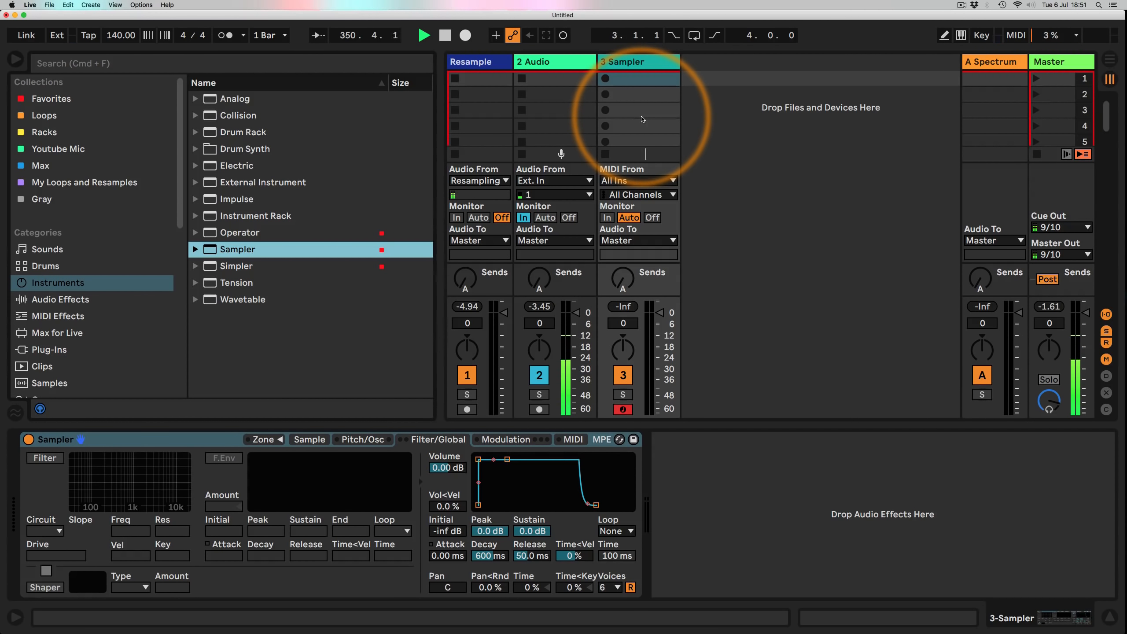
Expand the Vocals folder inside the SAMPLES and AUDIO place in the browser
scroll(89, 230, down, 10)
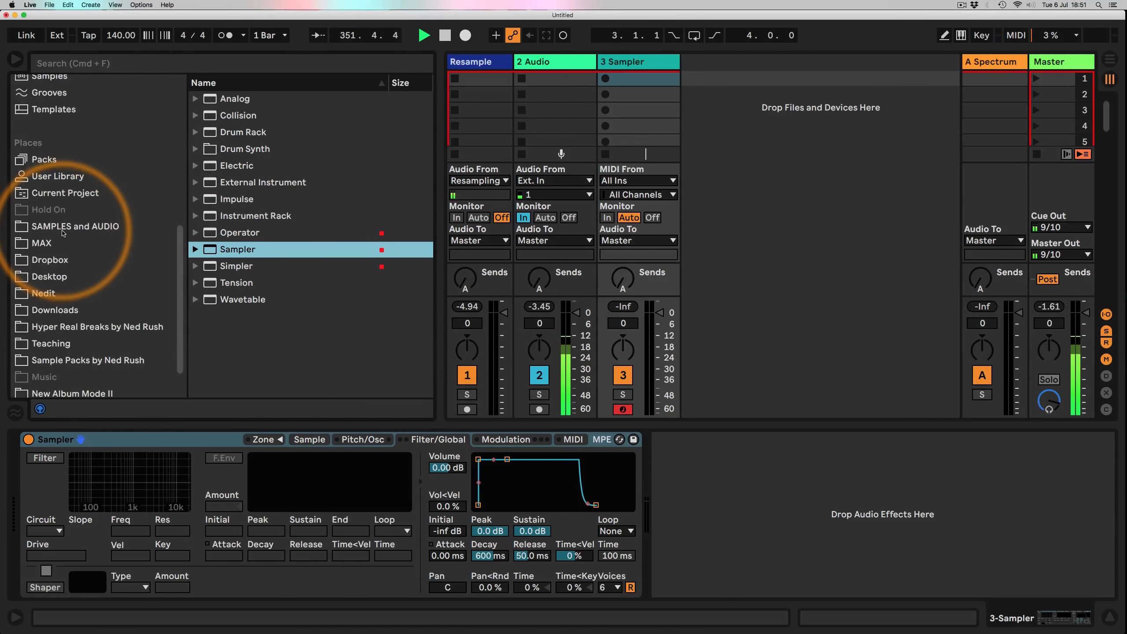
scroll(63, 232, down, 2)
click(62, 187)
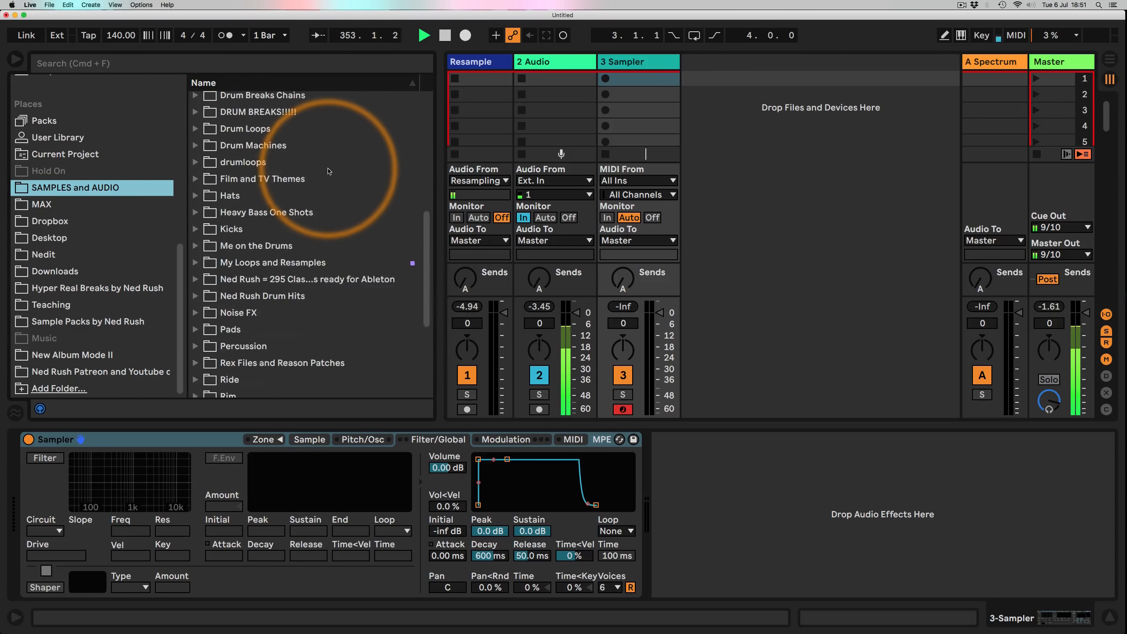
scroll(328, 171, down, 5)
click(196, 355)
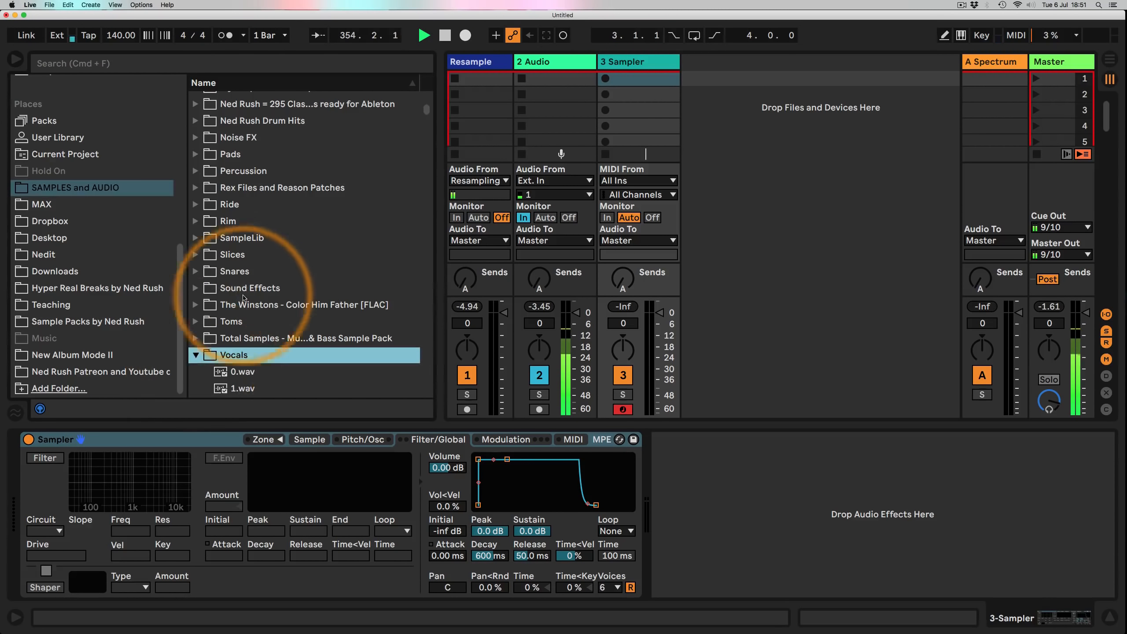
Preview 28a-voc01.wav from the Vocals folder and set the preview volume to -17.5 dB
scroll(243, 299, down, 15)
scroll(252, 215, up, 4)
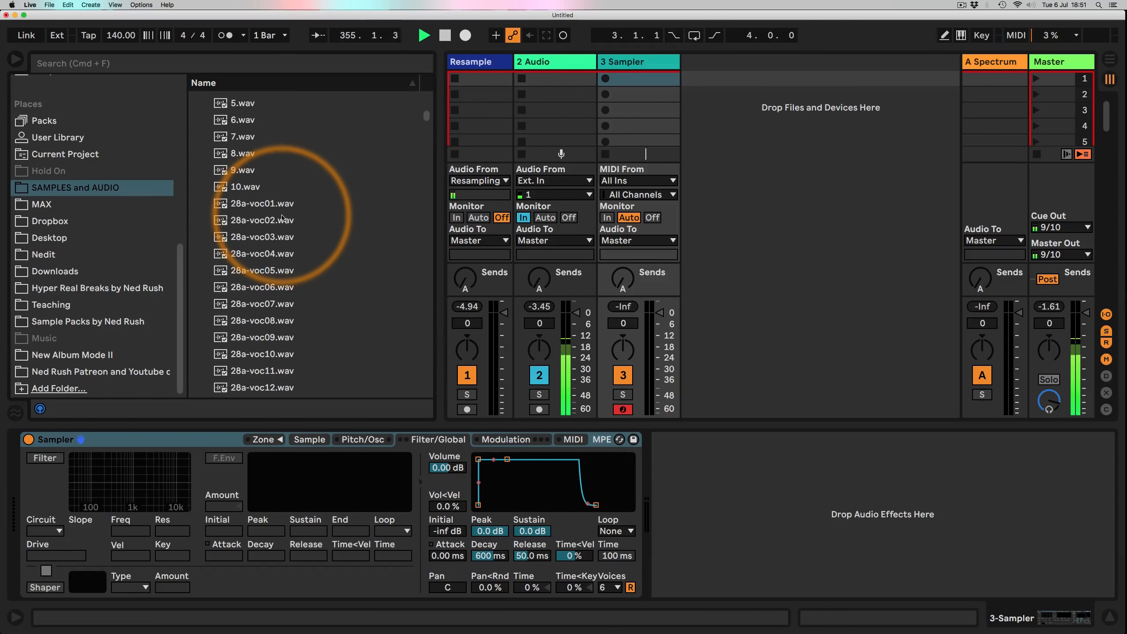
click(252, 206)
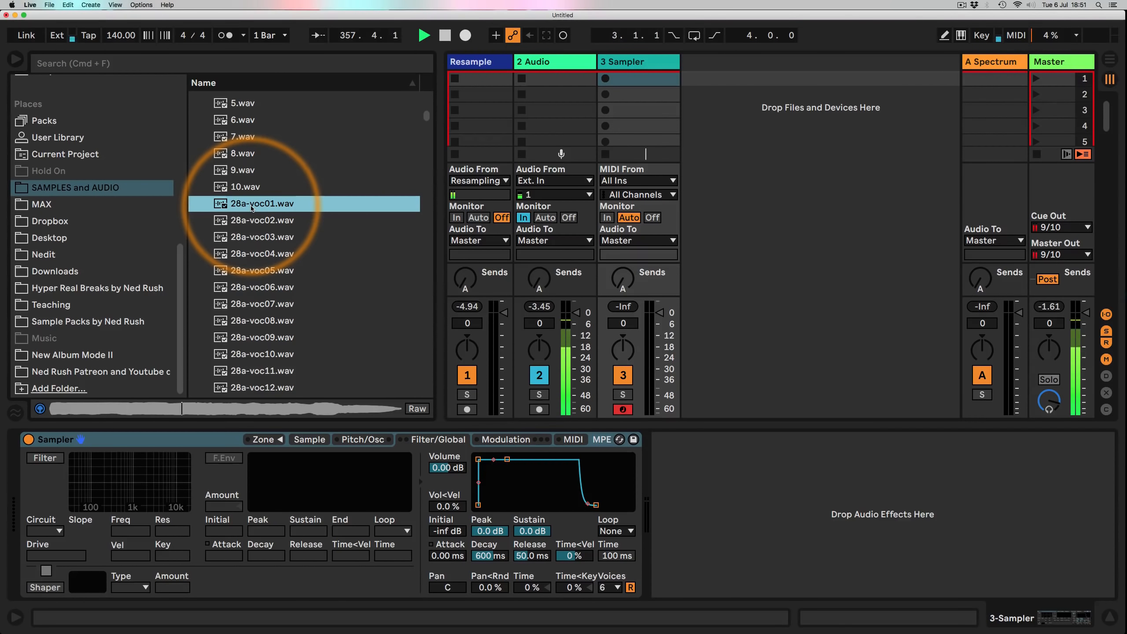
click(1050, 401)
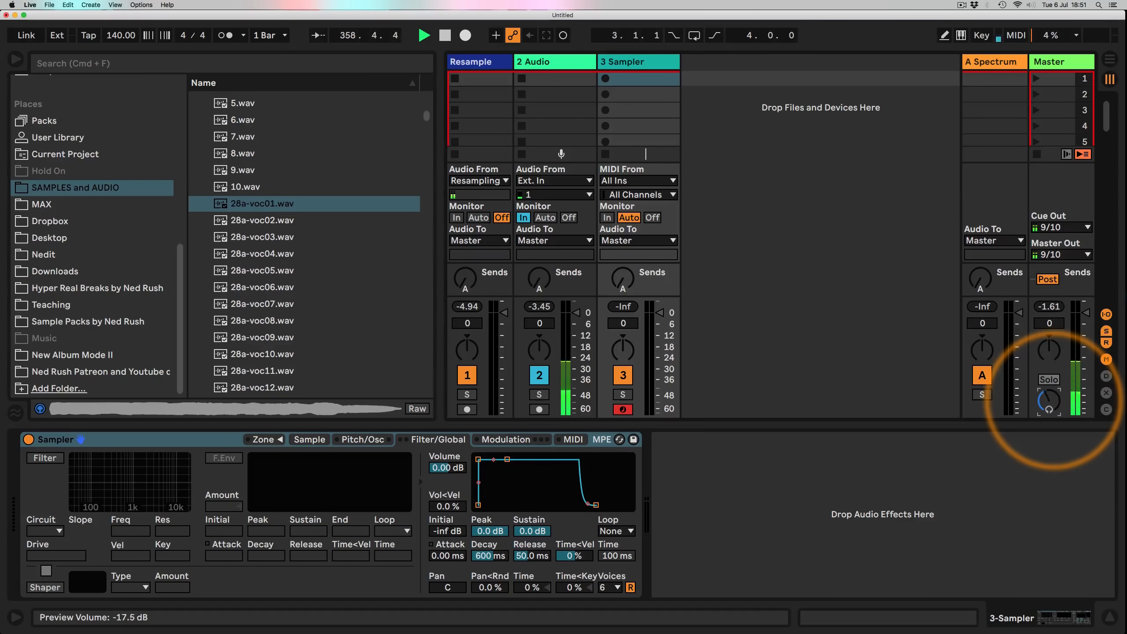
Audition more vocal samples, including 28a-voc02.wav, 28a-voc03.wav, 28a-voc04.wav and 28a-voc14.wav
click(254, 221)
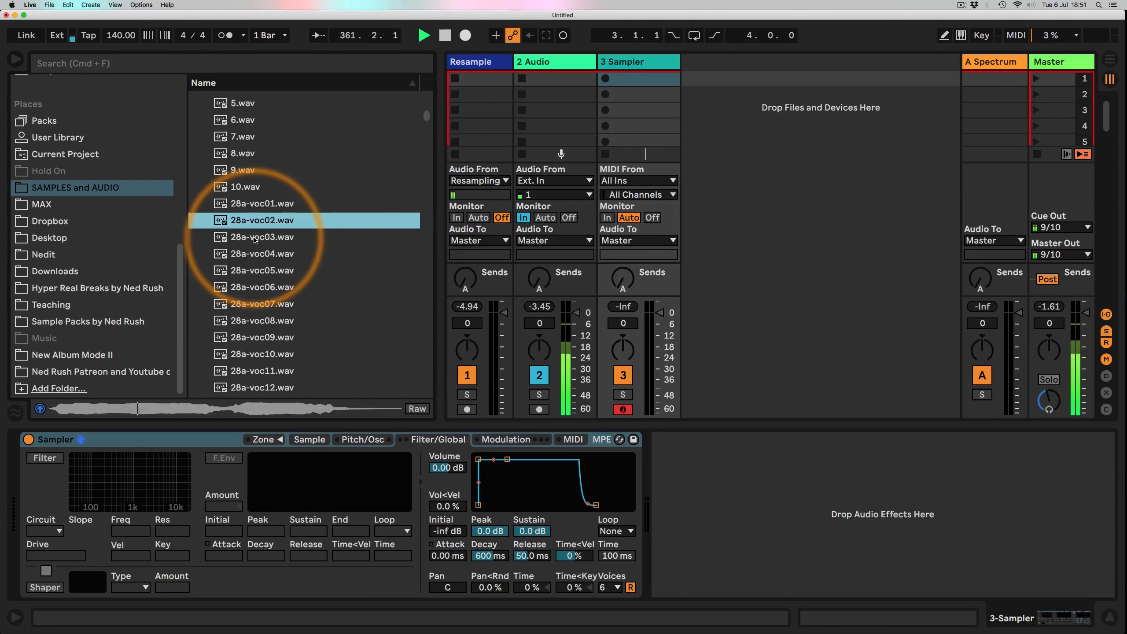
click(255, 239)
click(254, 255)
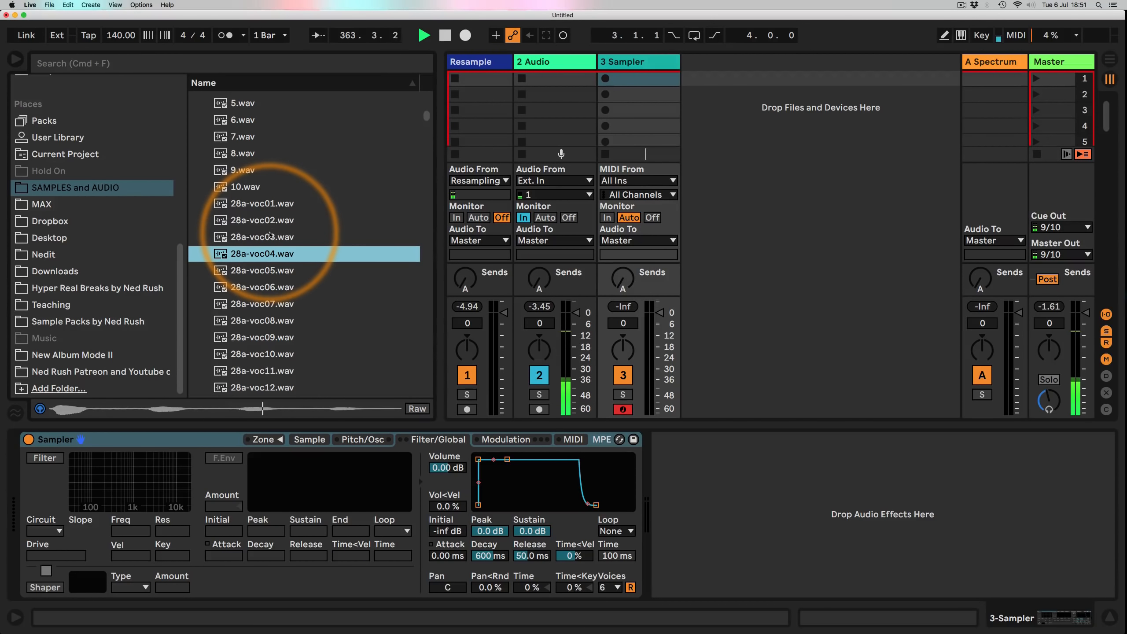
scroll(251, 288, down, 5)
click(255, 238)
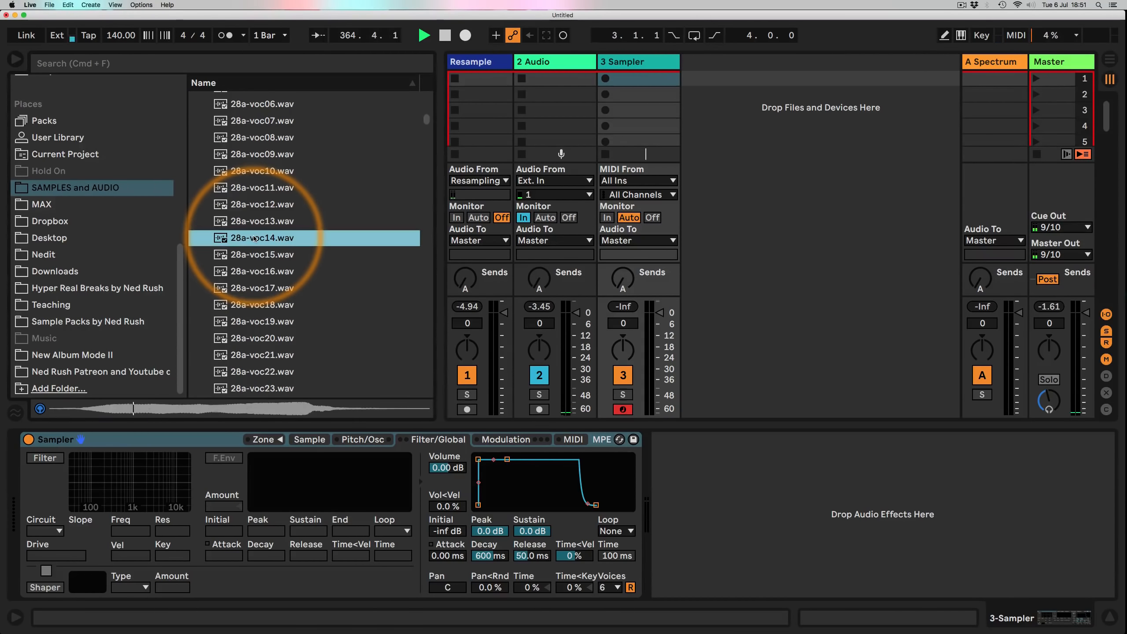
scroll(255, 238, up, 5)
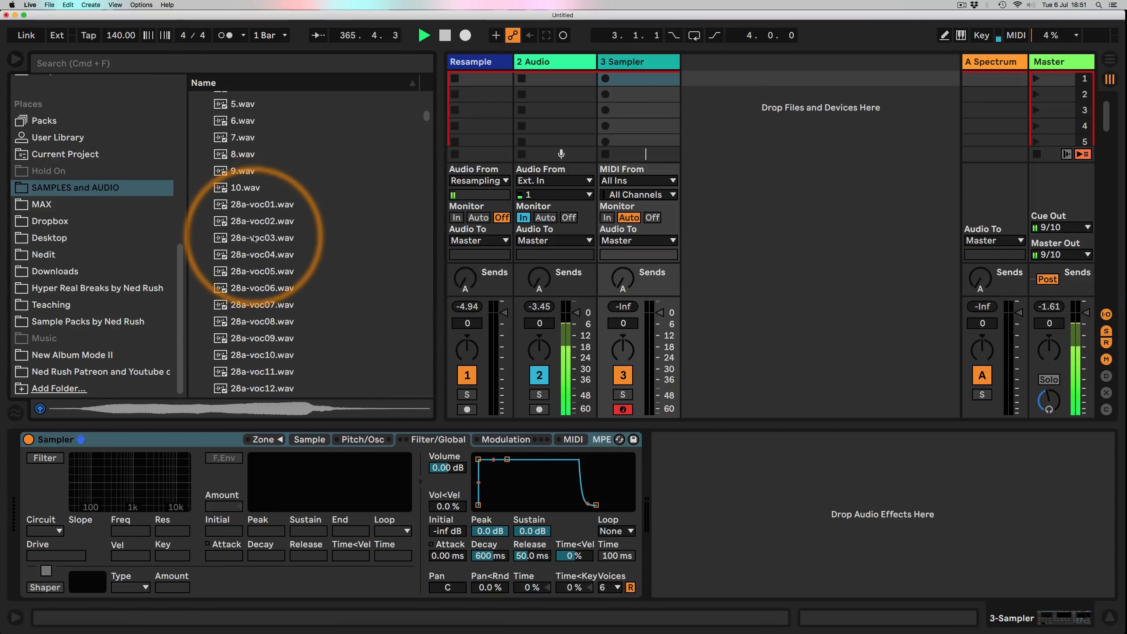
Preview 28a-voc01.wav again and load it into the Sampler's sample display
click(250, 204)
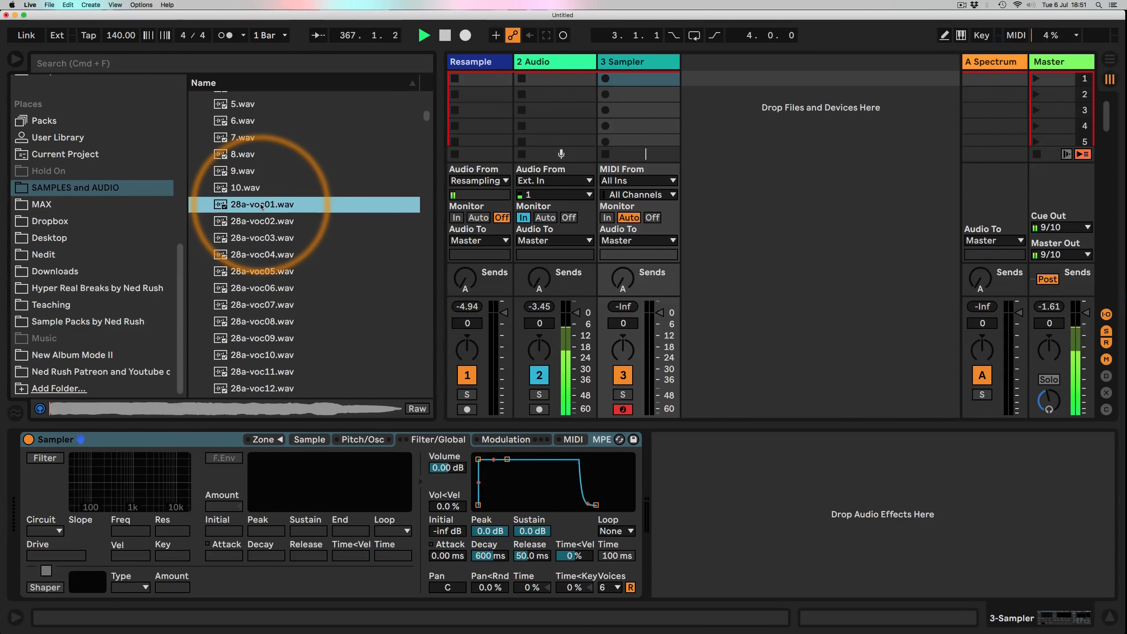
scroll(261, 210, down, 5)
scroll(260, 209, down, 7)
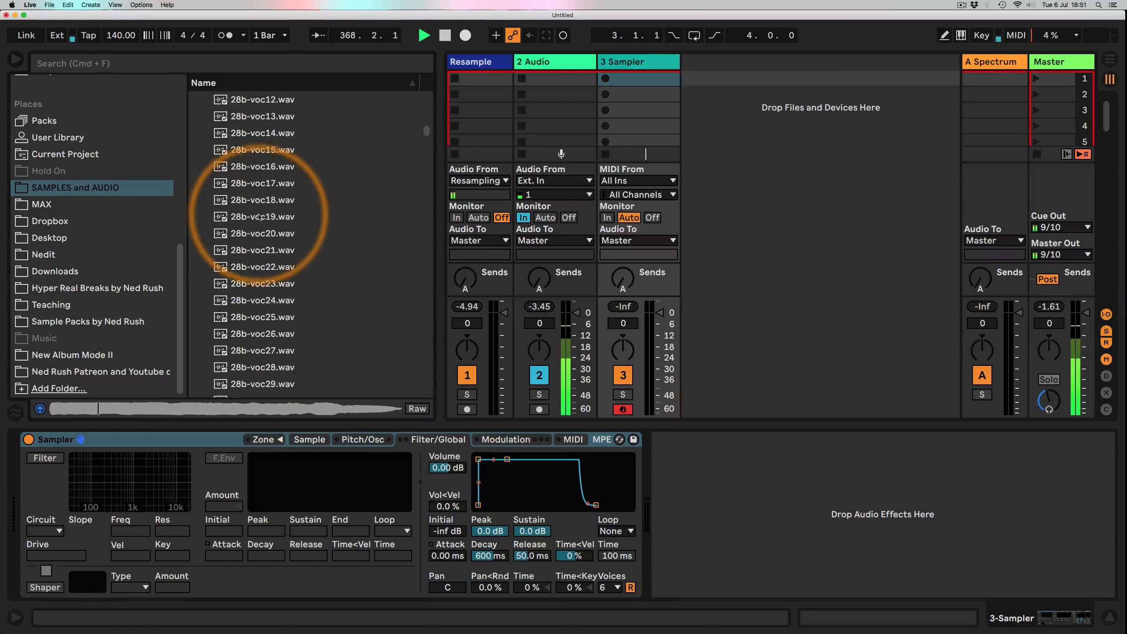
scroll(260, 216, up, 12)
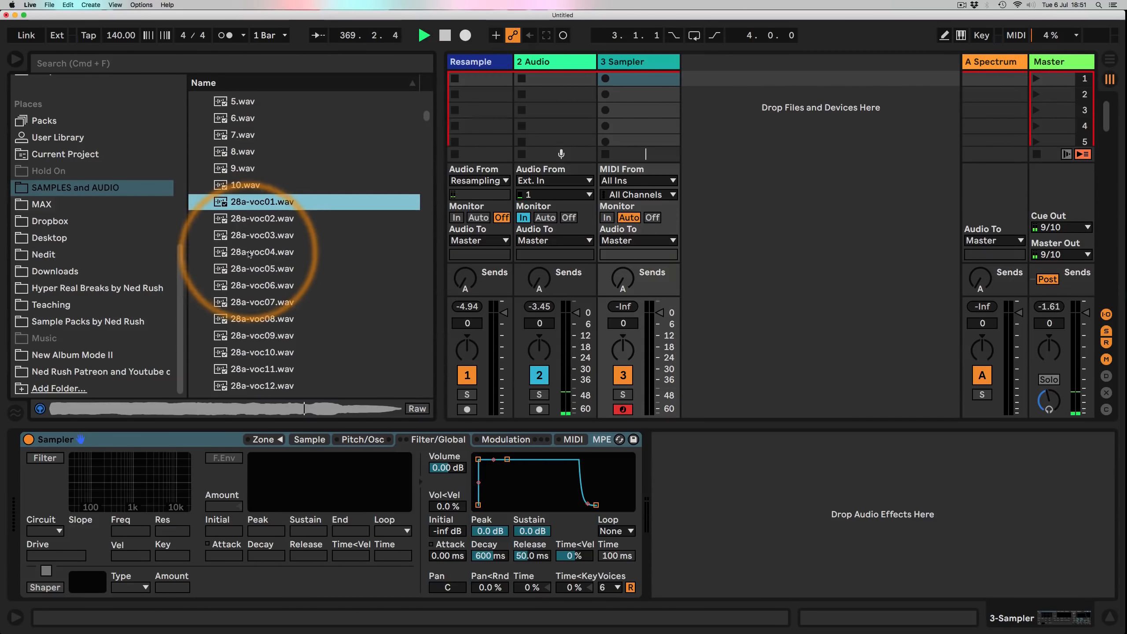
click(309, 439)
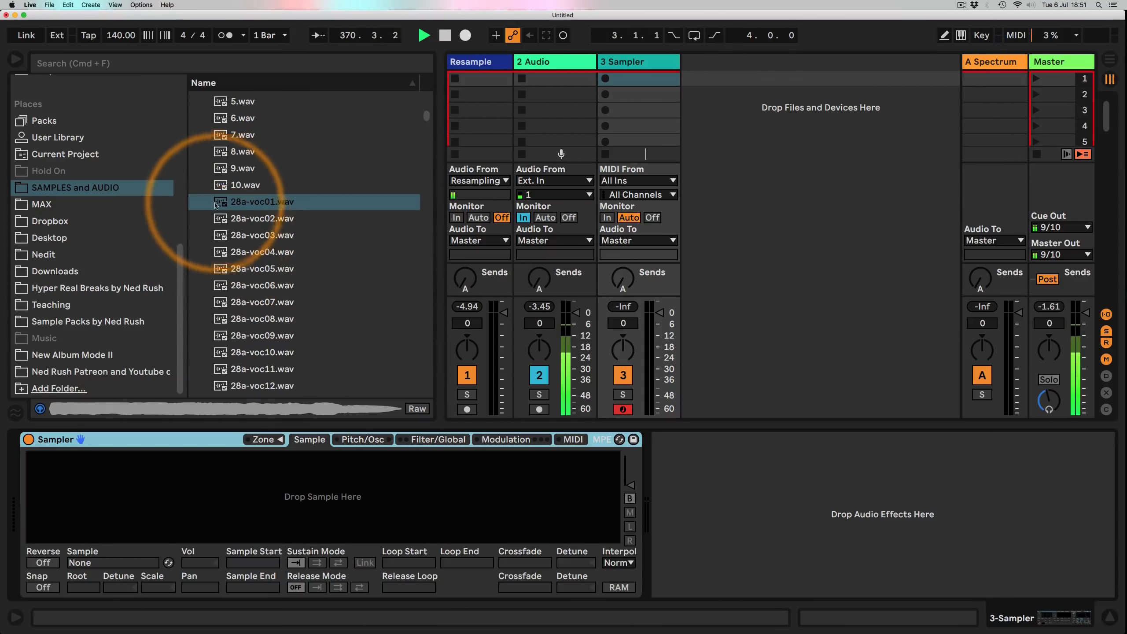
drag(209, 202, 307, 483)
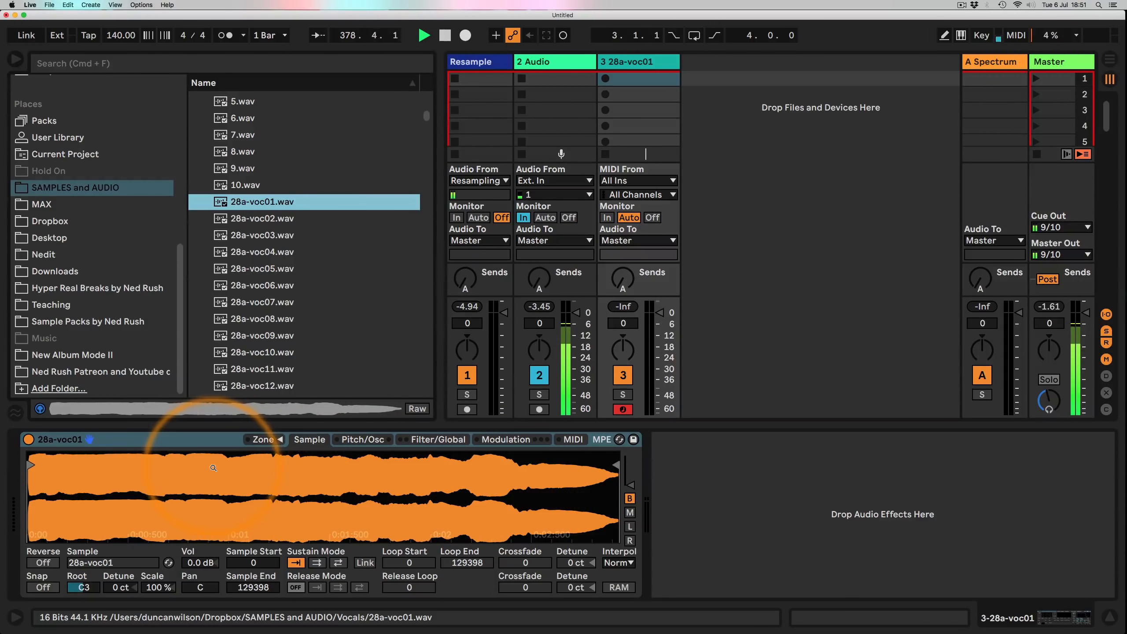
Map the Sampler's Key MIDI source to Sample Offset with an amount of 100
click(572, 439)
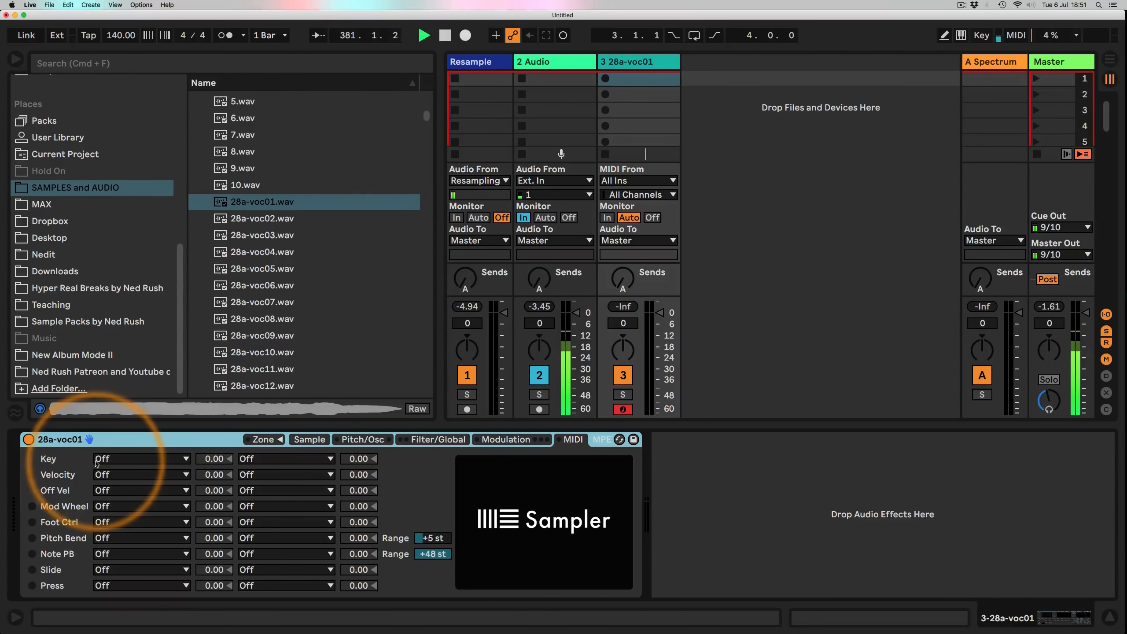
click(114, 460)
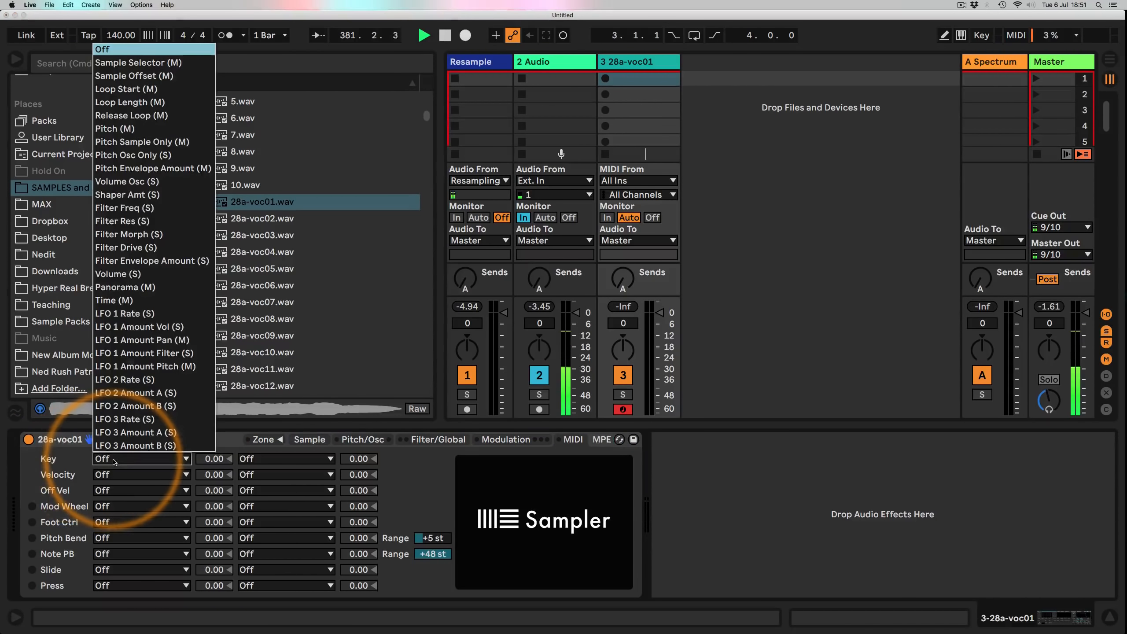
click(143, 77)
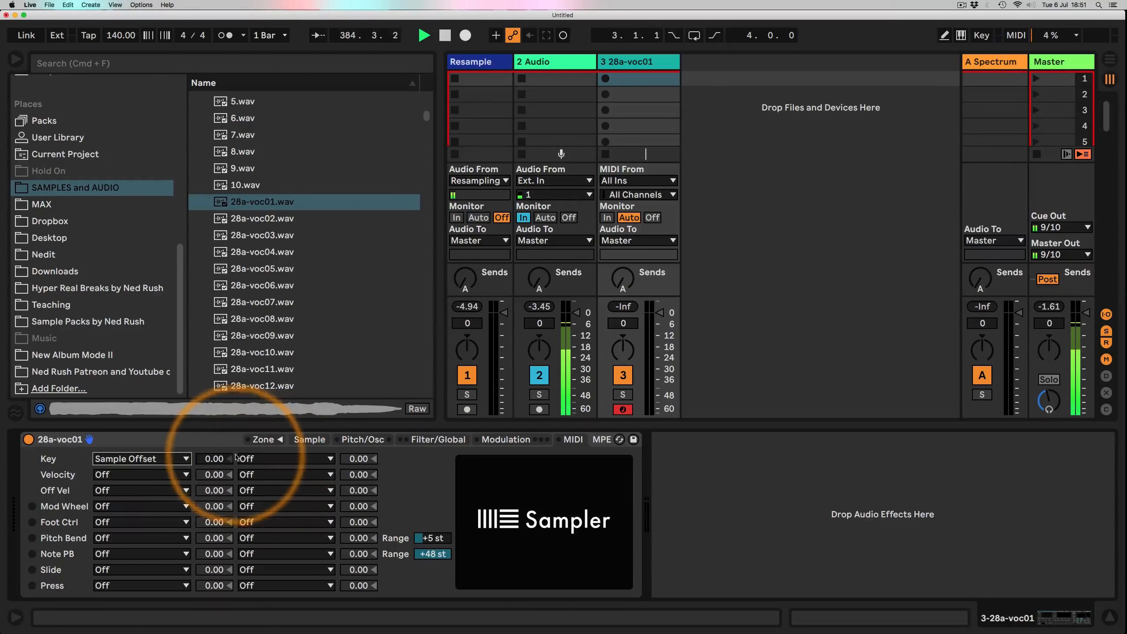
drag(214, 463, 213, 446)
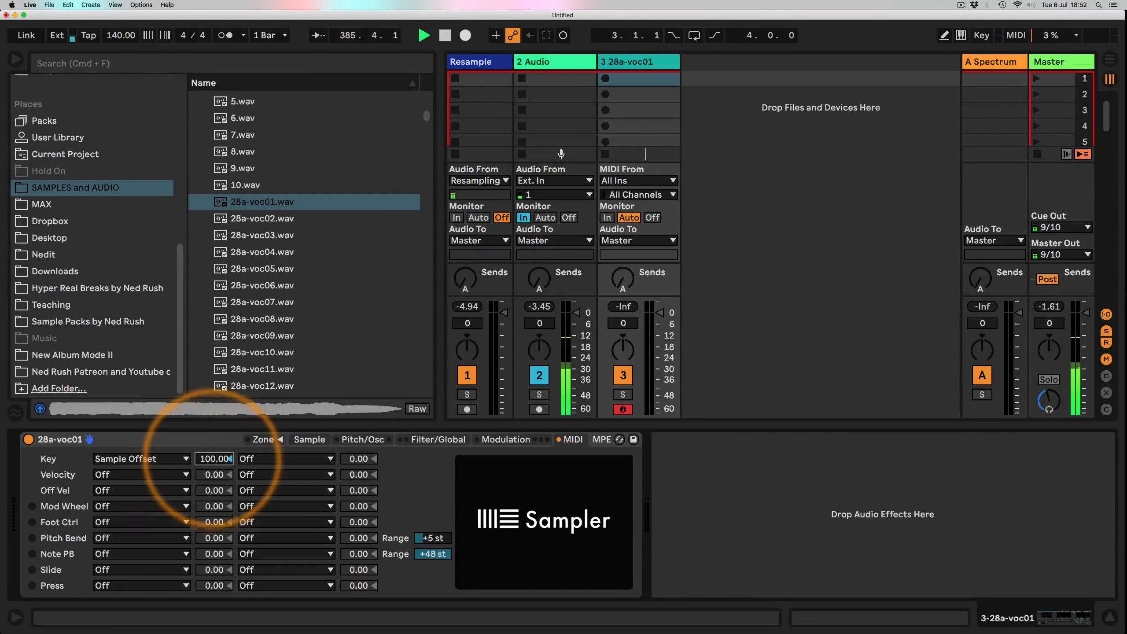
Set the sample's key Scale to 0 % and lower the Sampler track's volume to -17.0 dB
click(311, 440)
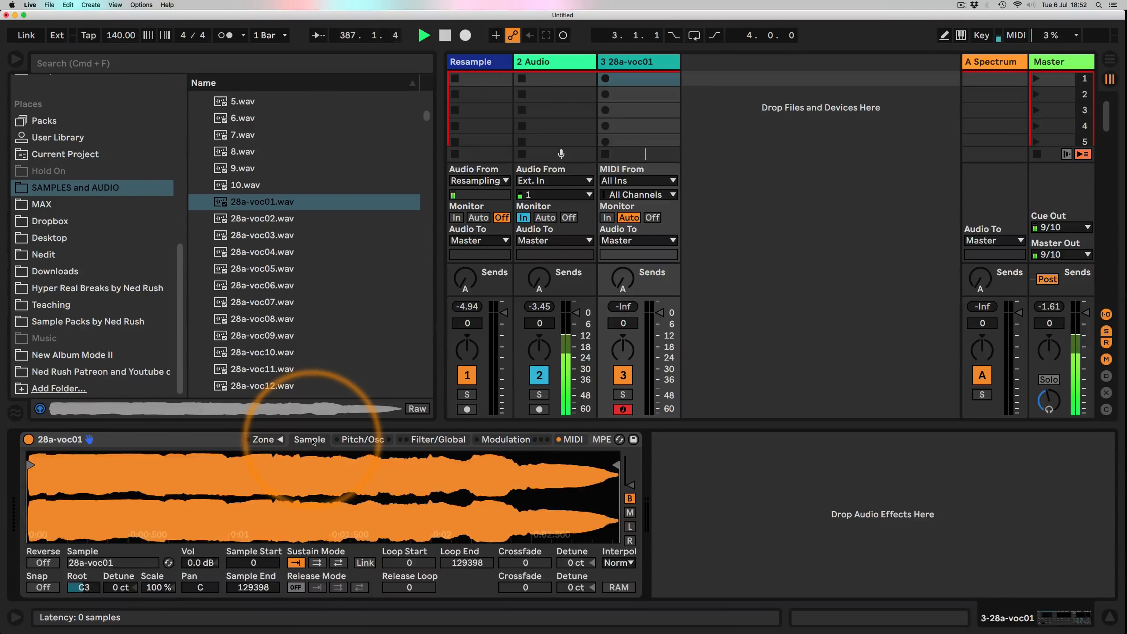
click(156, 587)
text(0)
key(Return)
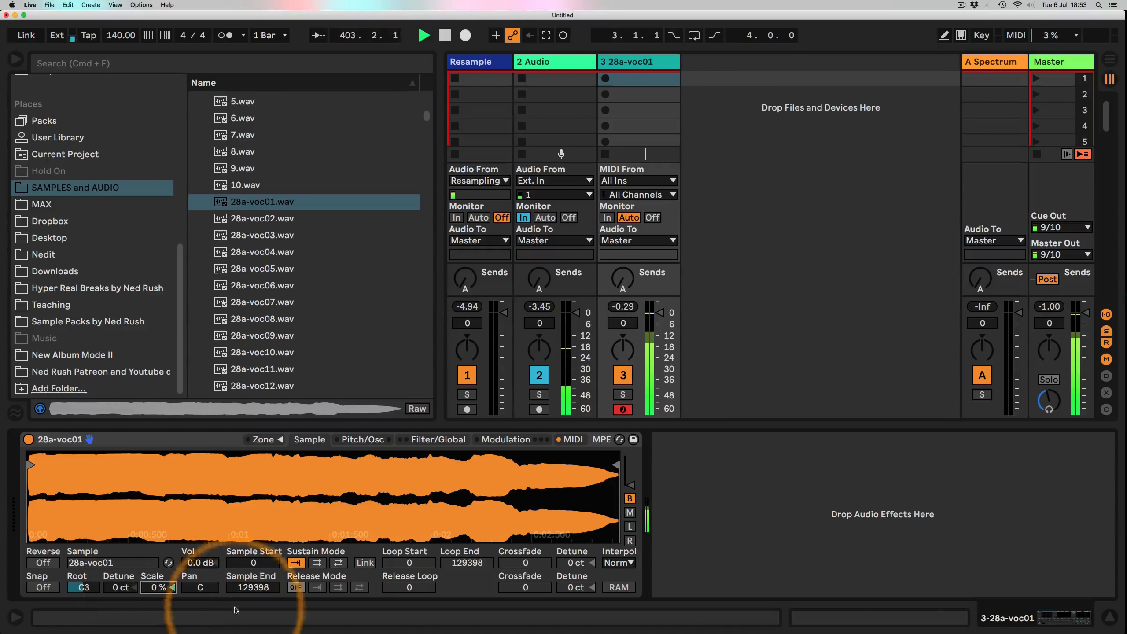
drag(661, 313, 661, 348)
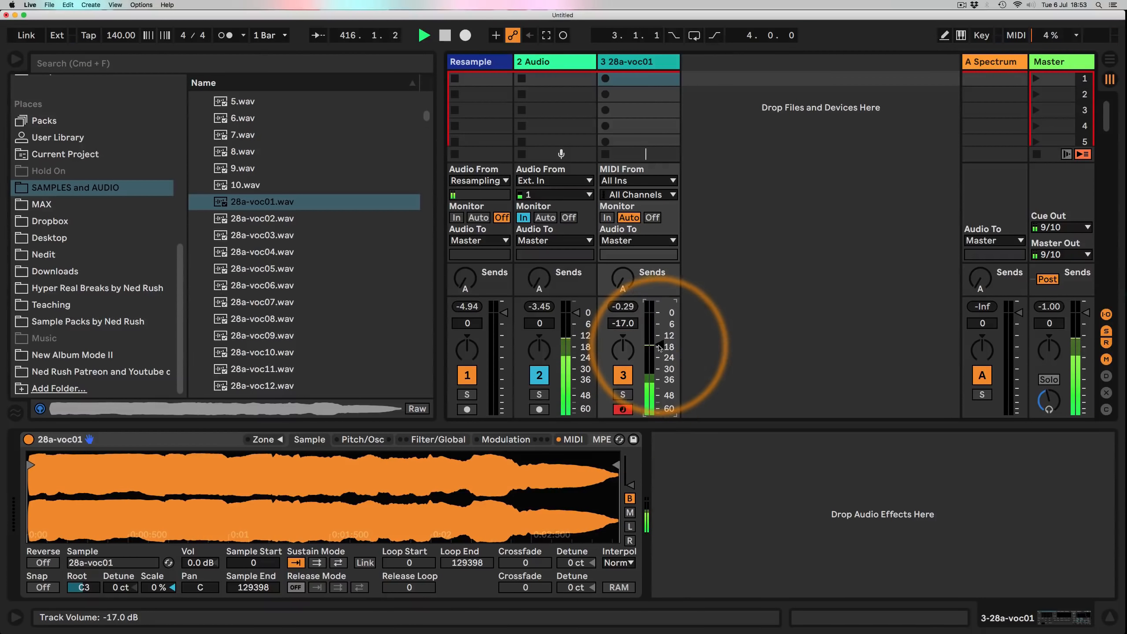
Show the Sampler's zone editor and delete the 28a-voc01 zone from it
click(266, 438)
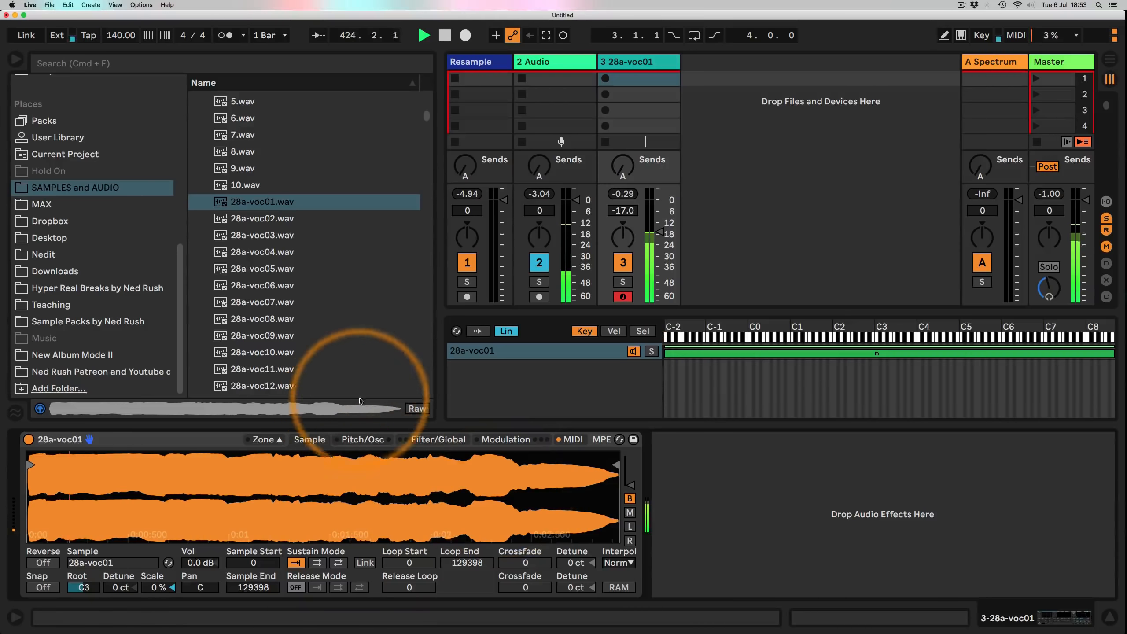
click(666, 341)
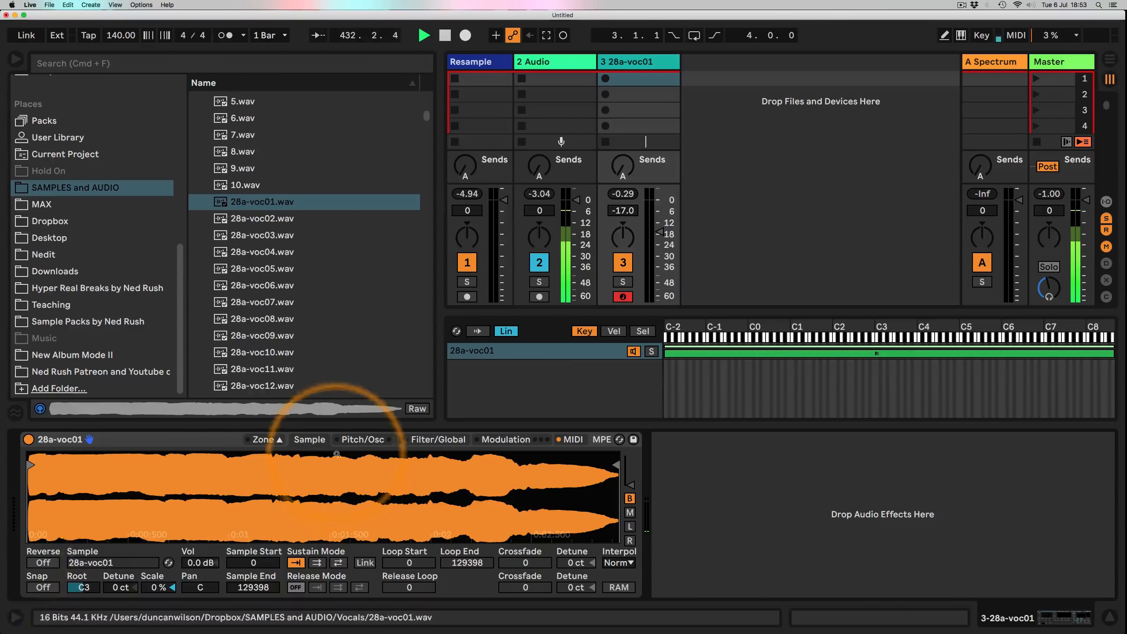
click(500, 354)
key(Delete)
Audition several 28a vocal samples and add 28a-voc20.wav to the Sampler's empty zone list
click(246, 219)
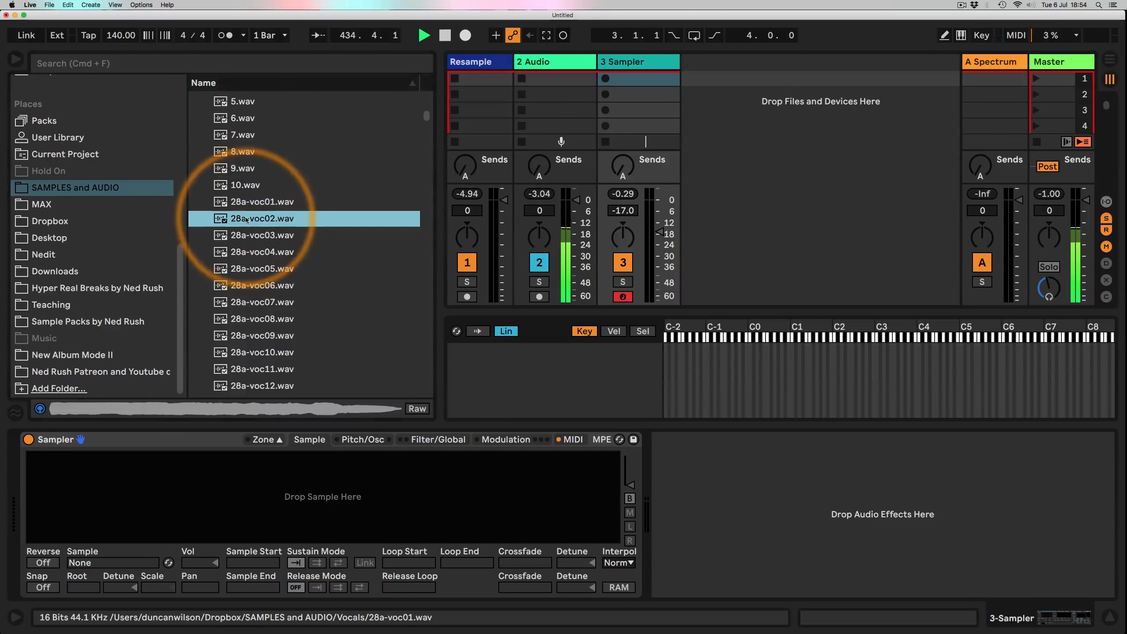
scroll(246, 218, down, 2)
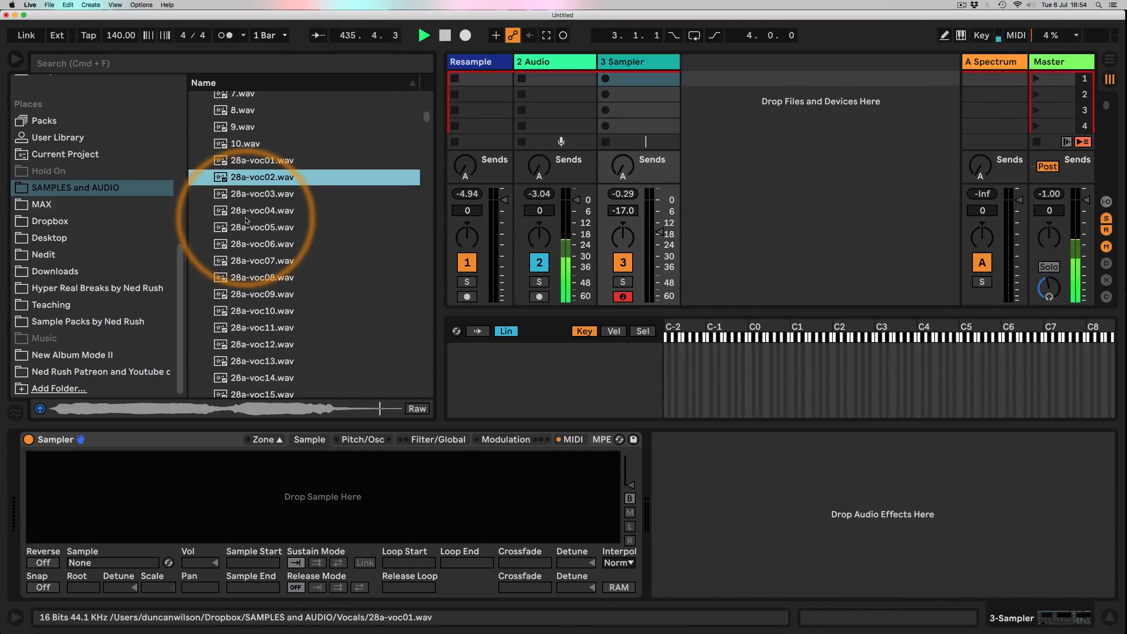
click(242, 200)
scroll(242, 202, down, 1)
click(242, 213)
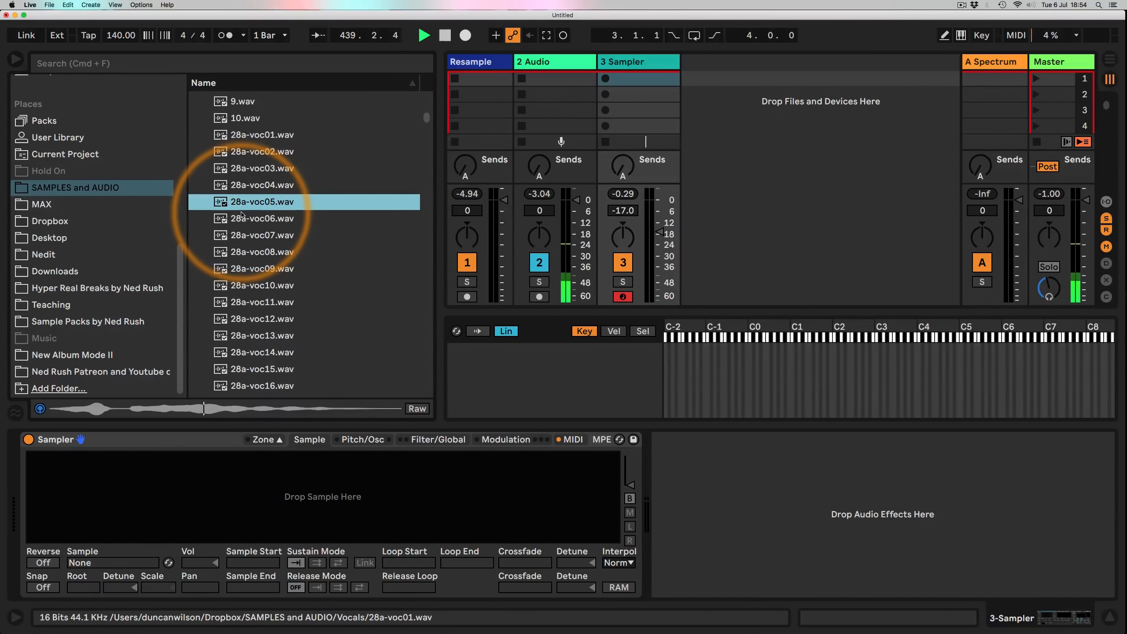
scroll(242, 214, down, 7)
click(244, 224)
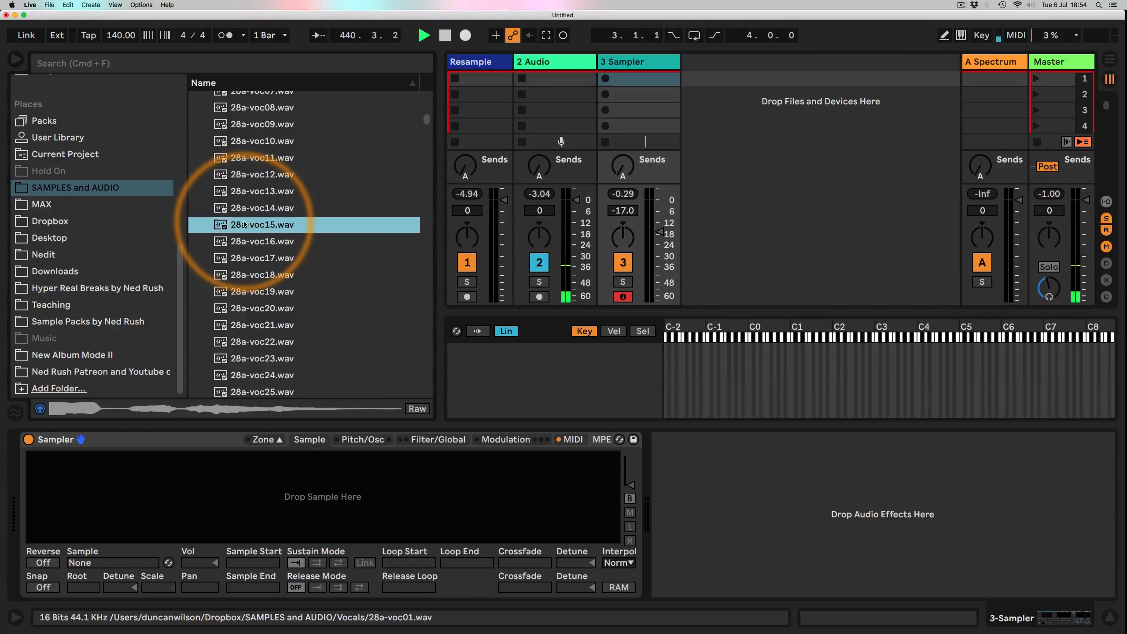
scroll(244, 224, down, 5)
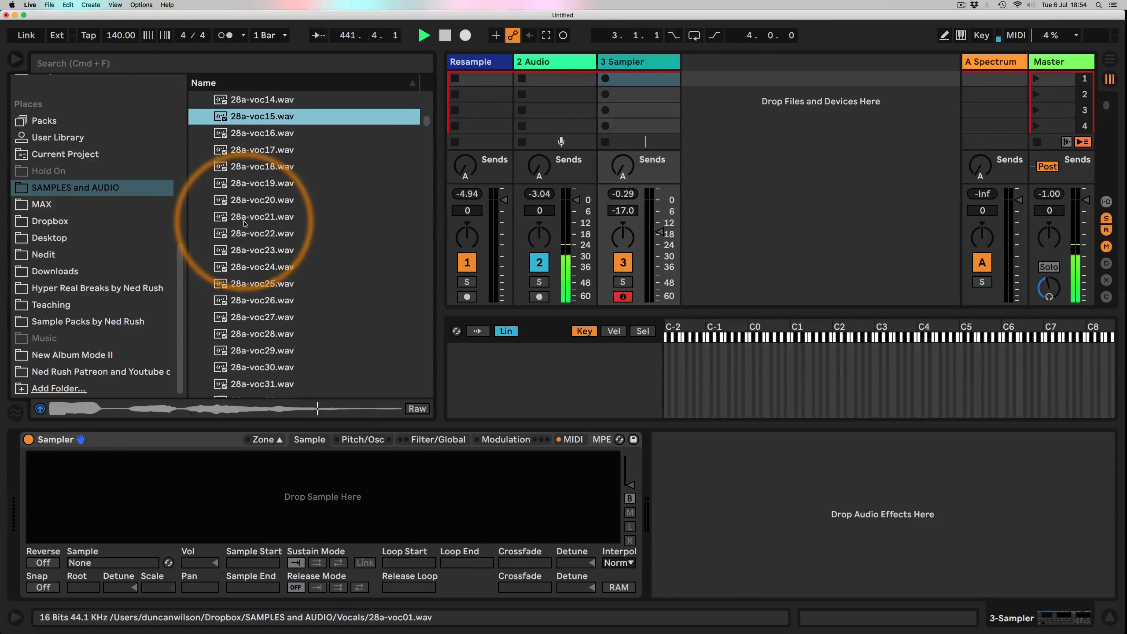
click(251, 204)
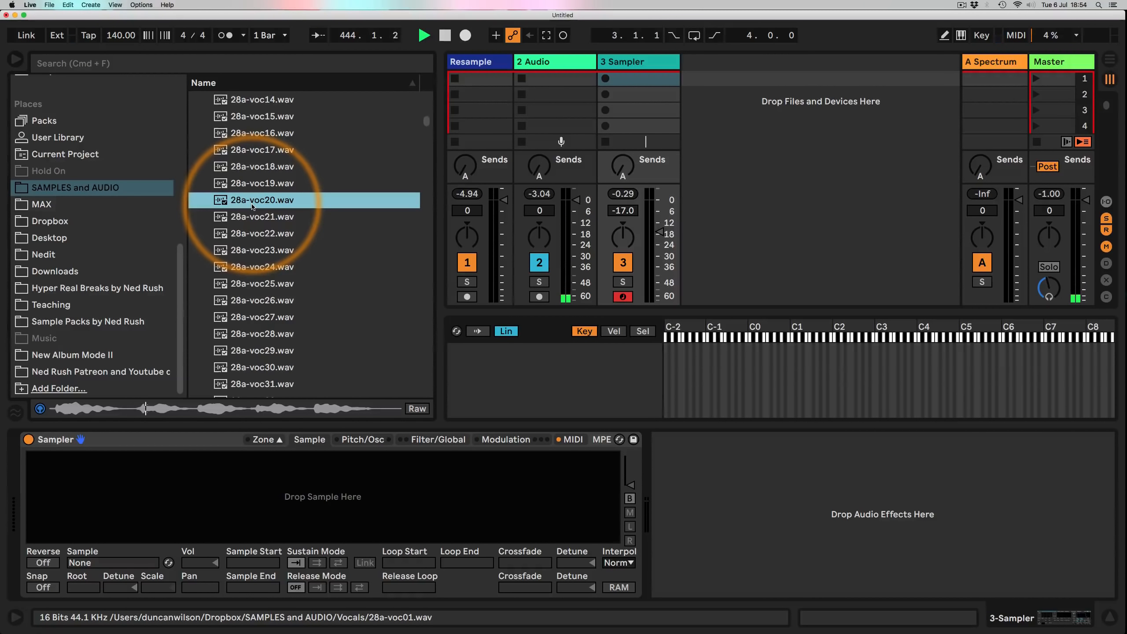
drag(251, 206, 524, 378)
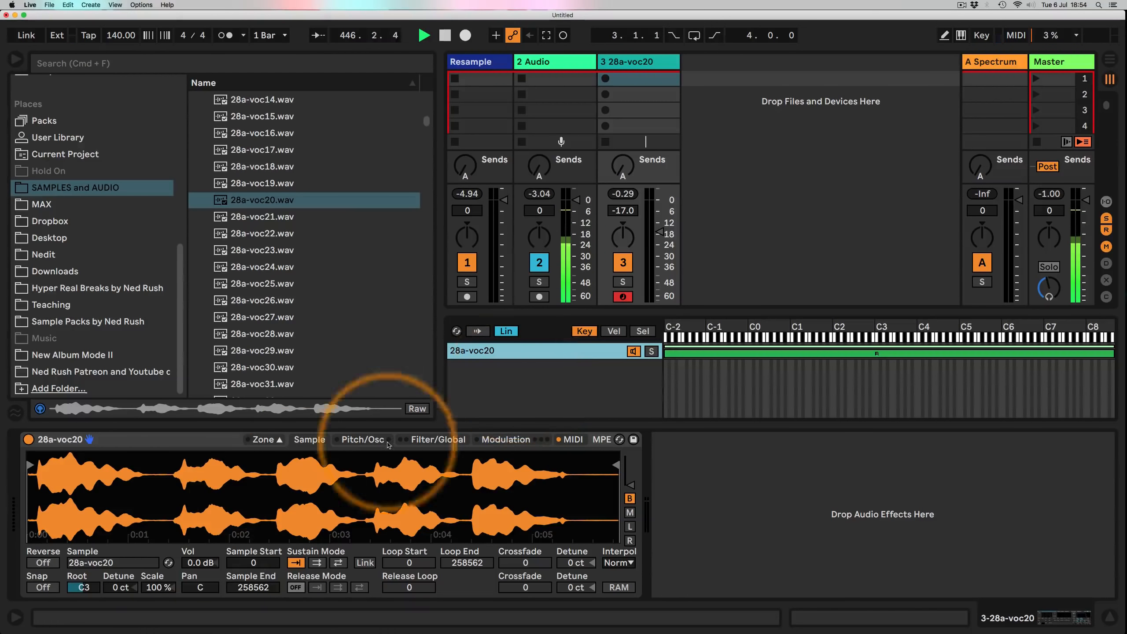
Set the key Scale of the 28a-voc20 sample in the Sampler to 0 %
click(157, 590)
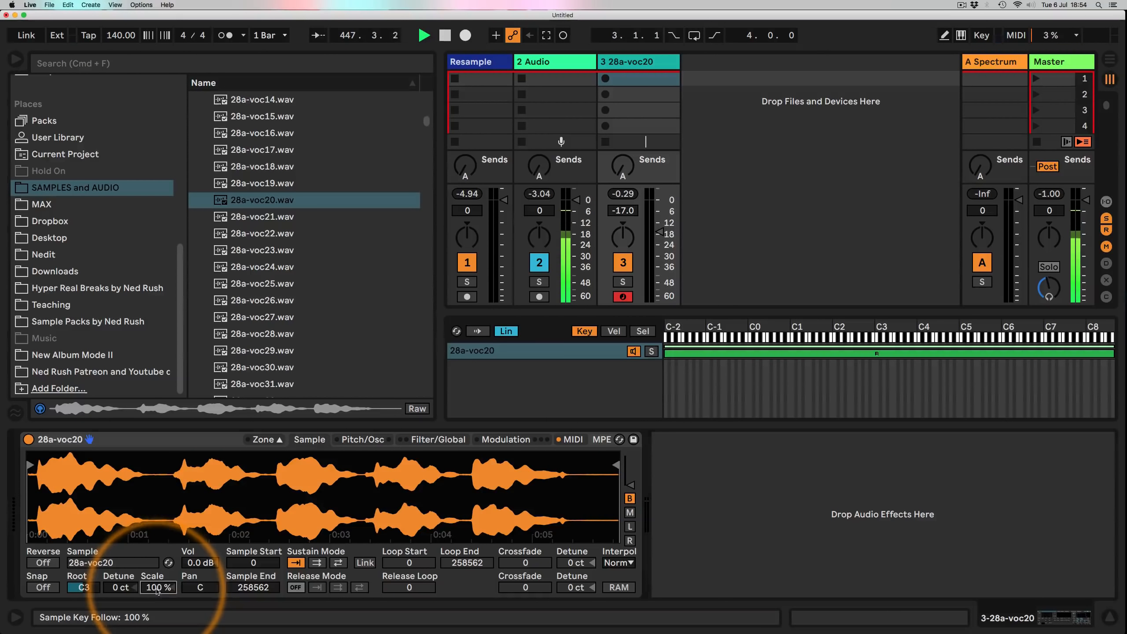
text(0)
key(Return)
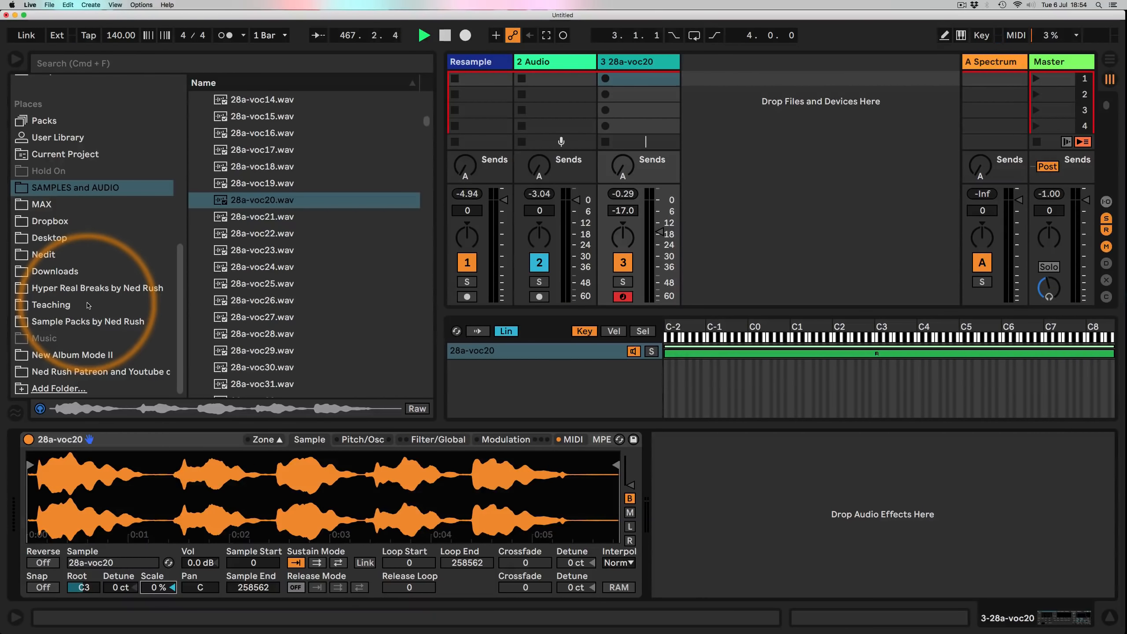
Insert the Arpeggiator MIDI effect in front of the Sampler on track 3
scroll(88, 305, up, 10)
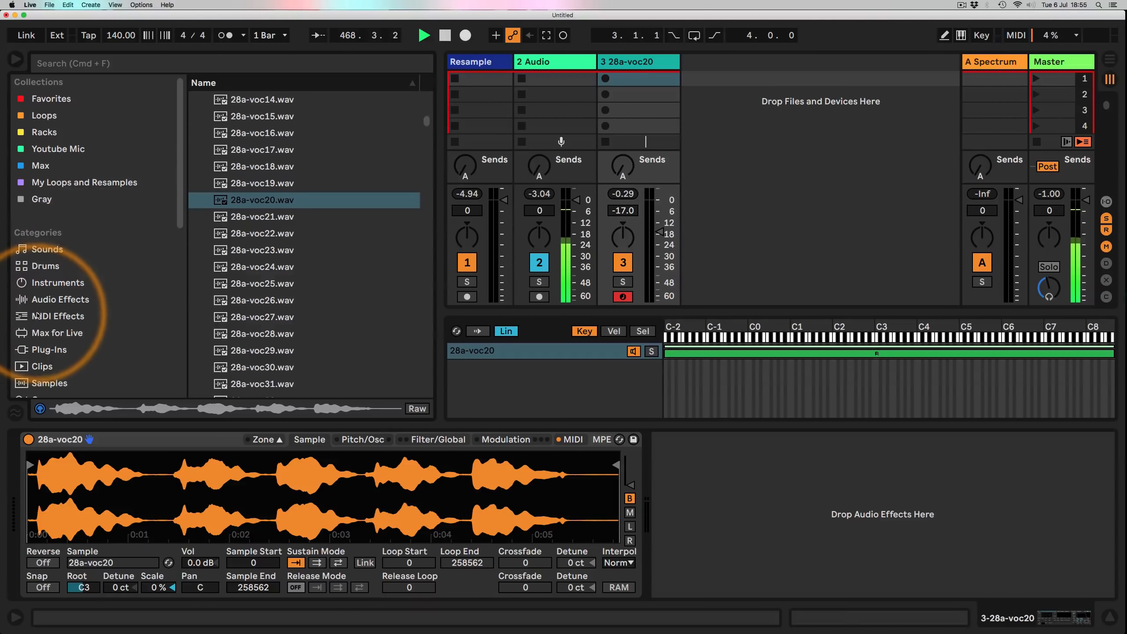
click(38, 316)
click(239, 98)
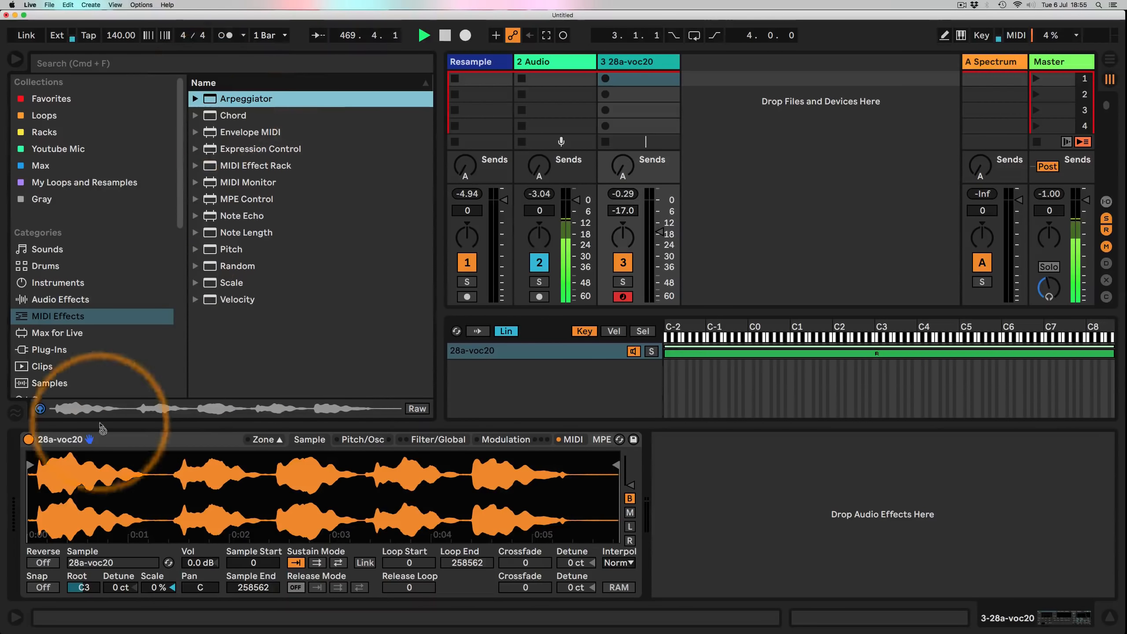
drag(102, 428, 25, 433)
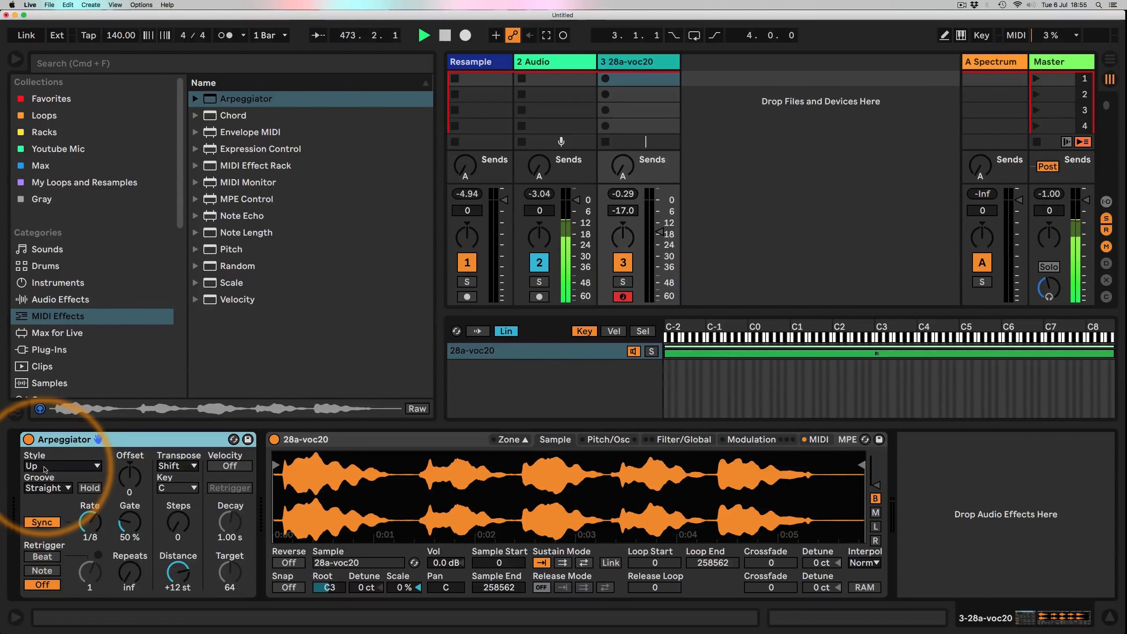
Switch the Arpeggiator's rate to Free at 20.0 ms and set 8 steps, a +1 st distance and an 86 % gate
click(42, 523)
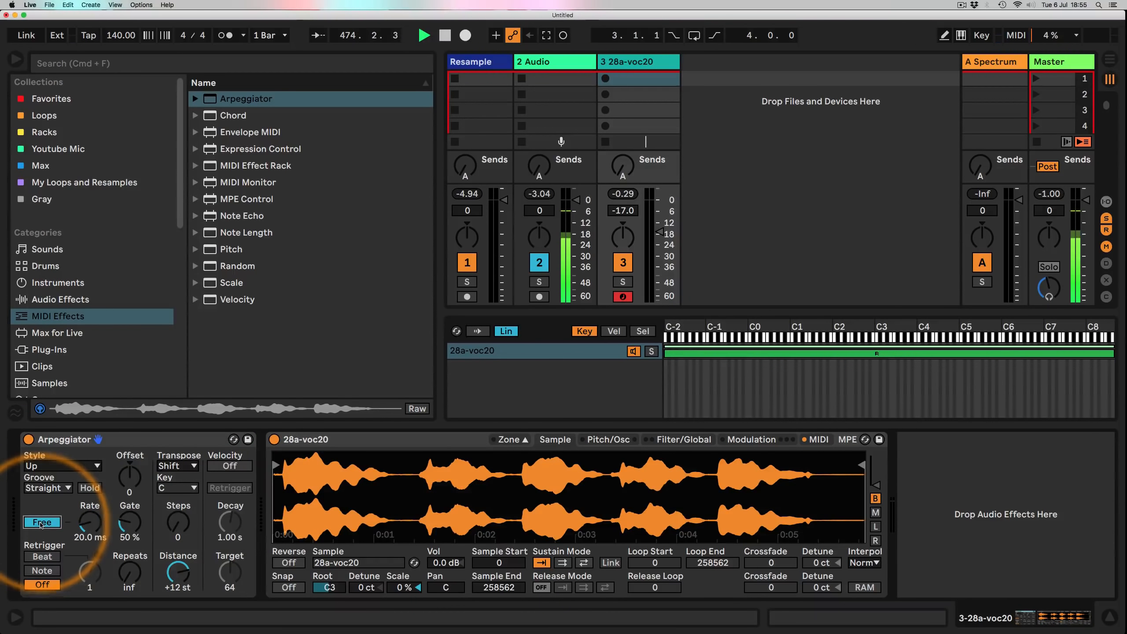
drag(128, 524, 128, 517)
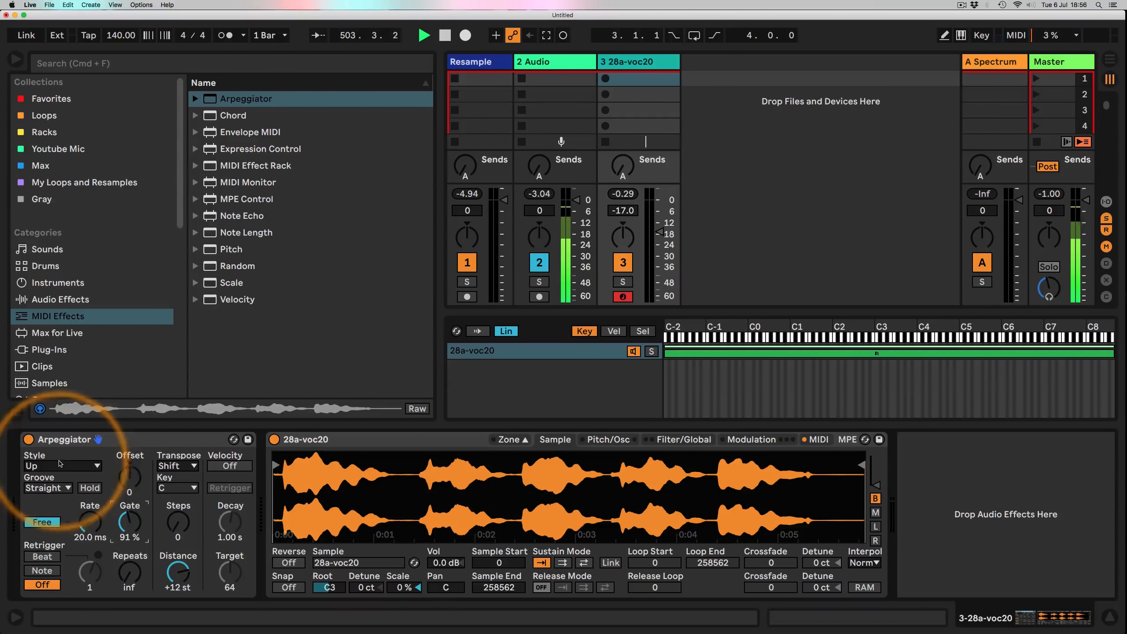
drag(186, 579, 185, 595)
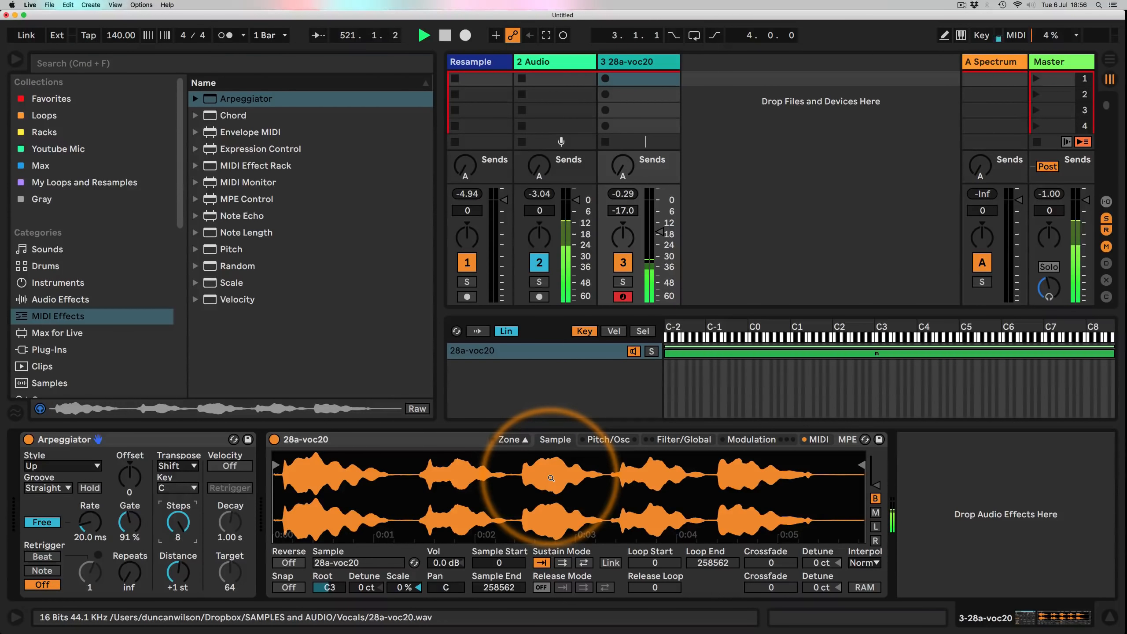
click(129, 520)
mouse_move(129, 520)
mouse_down()
mouse_move(129, 540)
mouse_move(129, 522)
mouse_up()
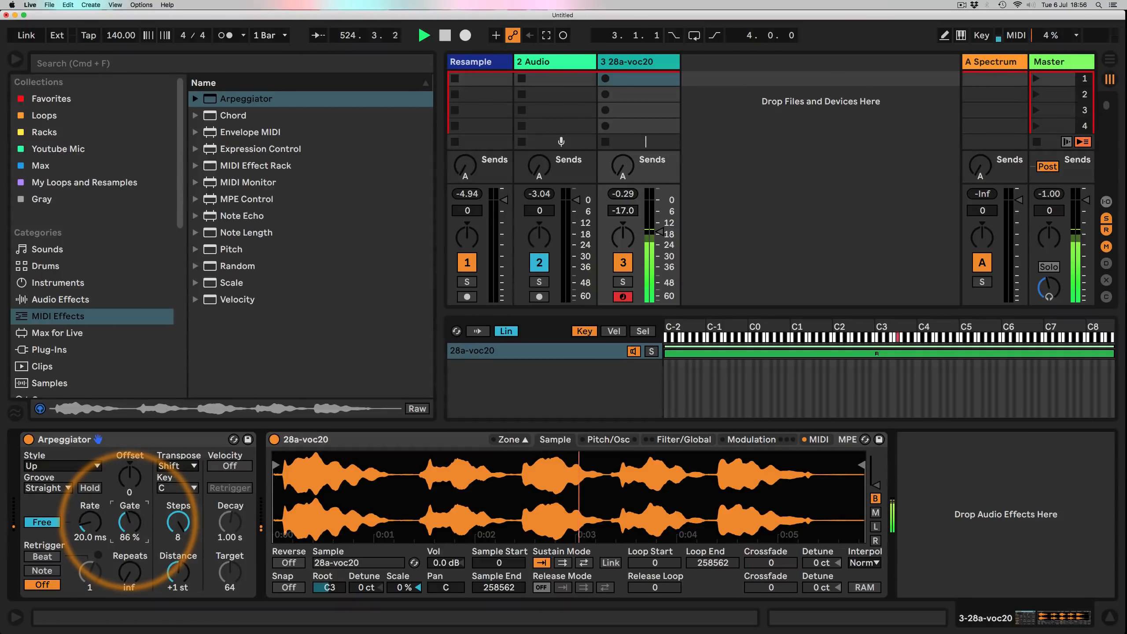
Try the Arpeggiator's UpDown and Up & Down styles with the rate set to 72.0 ms
click(77, 466)
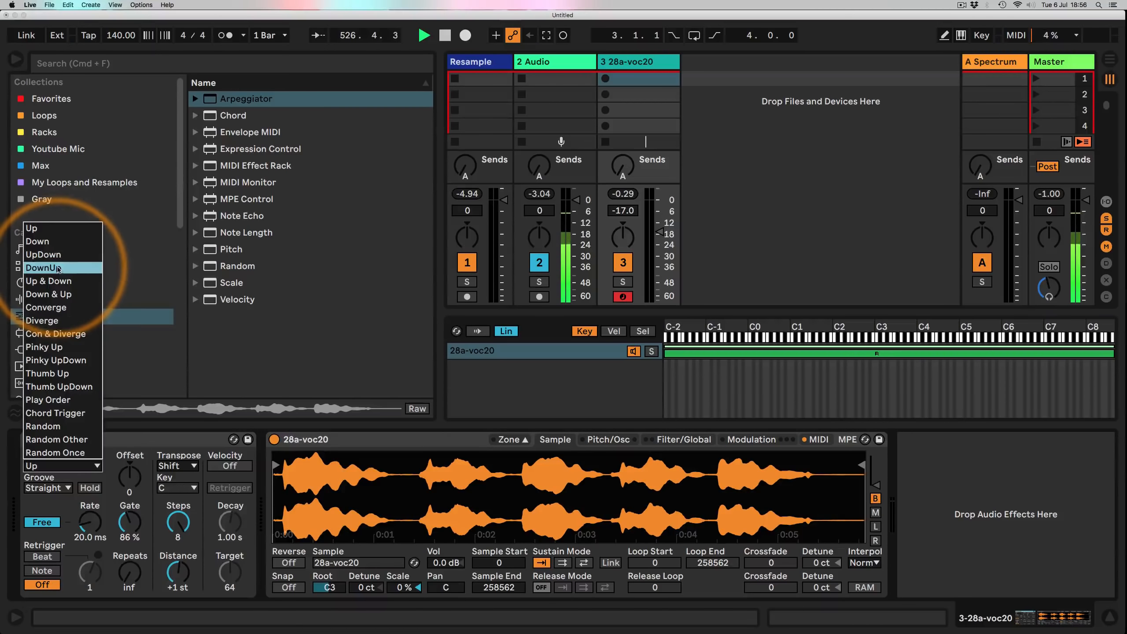
click(51, 255)
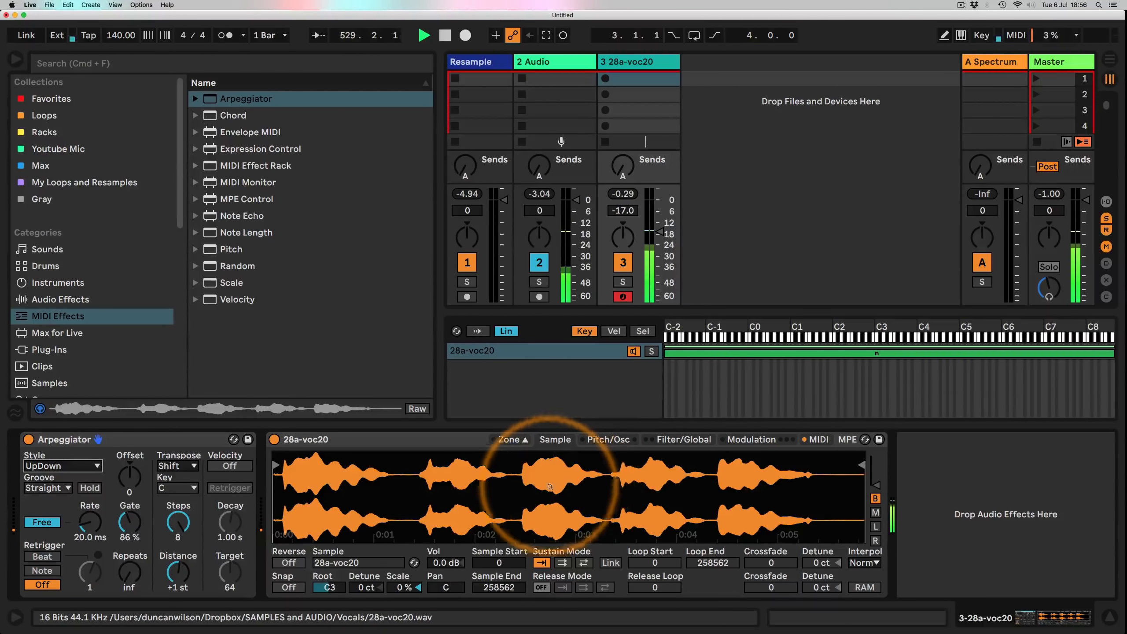
drag(89, 524, 89, 523)
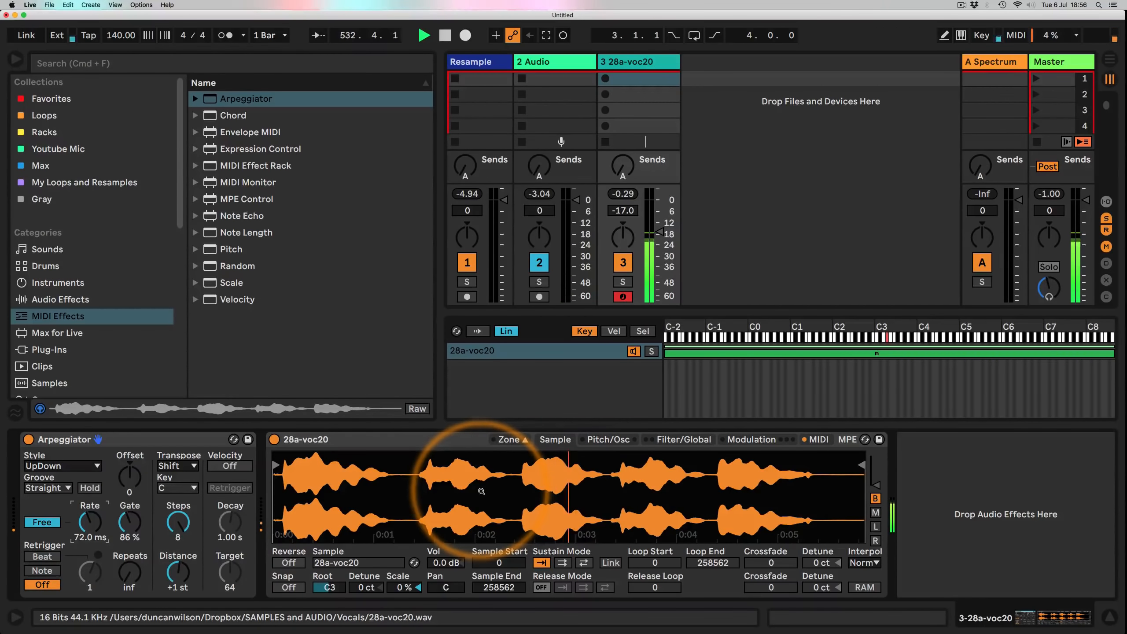
click(78, 467)
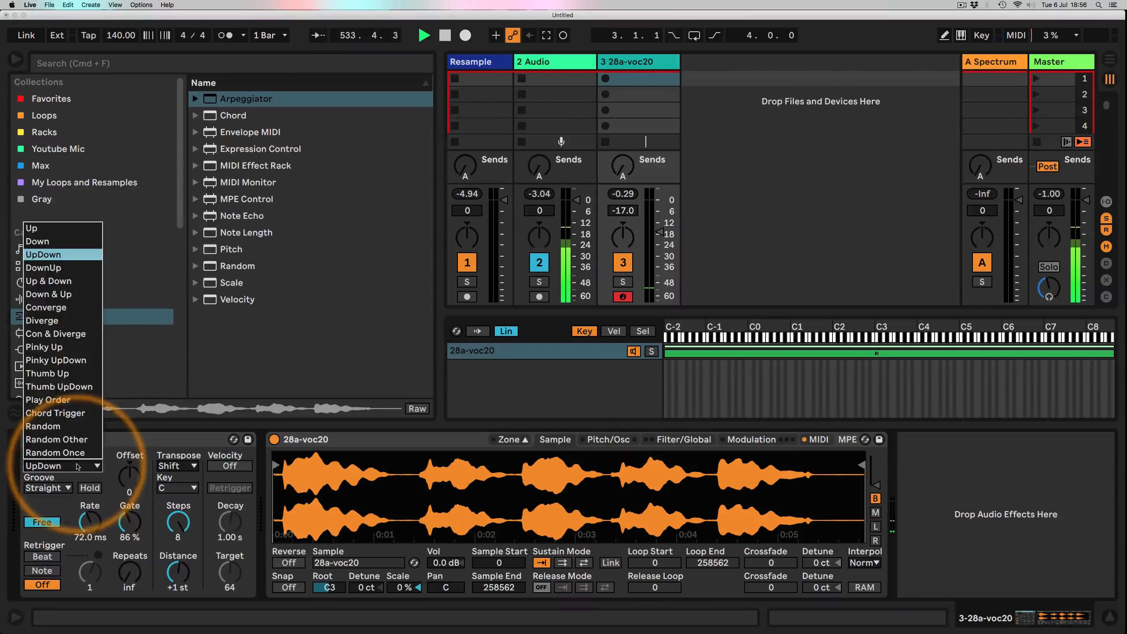
click(58, 281)
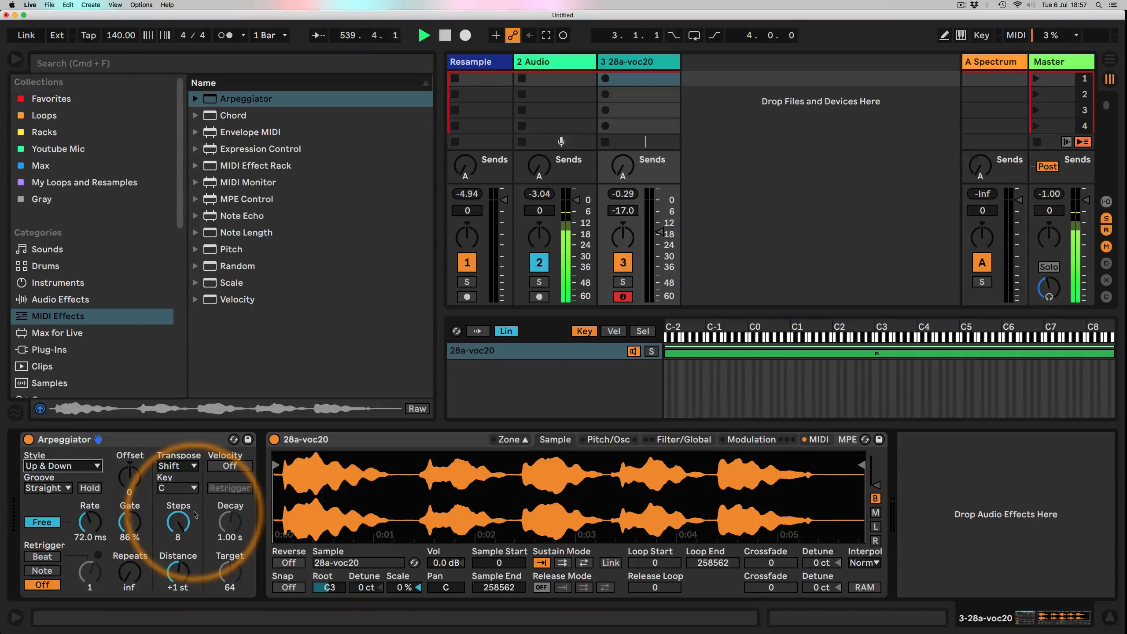
Try the Arpeggiator with distance at 0 st, steps at 0 and the rate at 149 ms
click(176, 570)
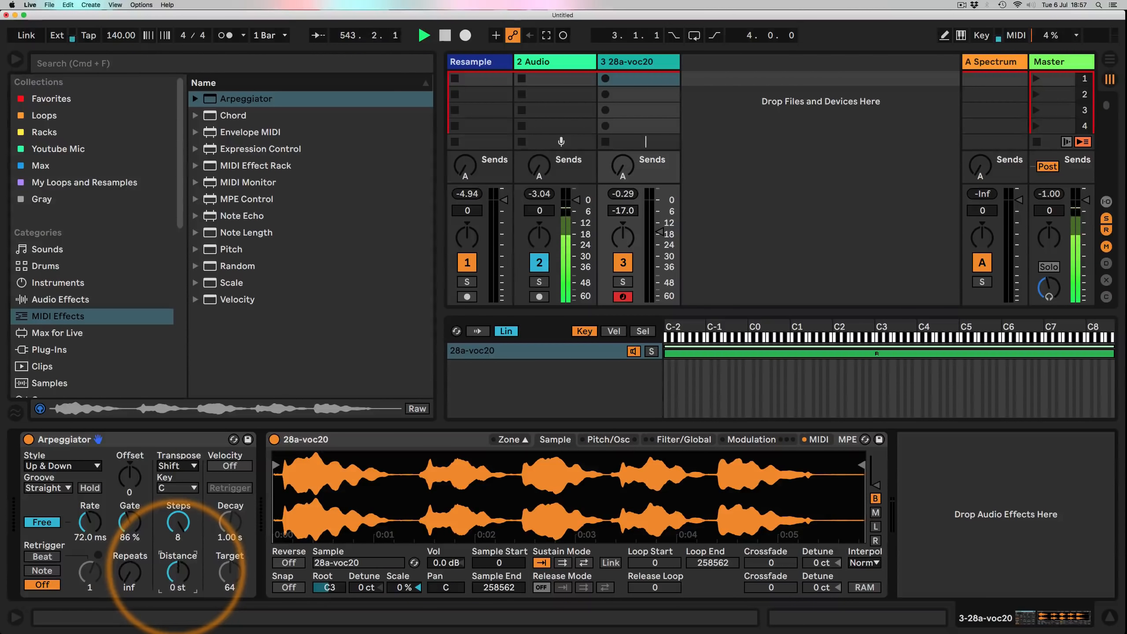
drag(179, 522, 179, 573)
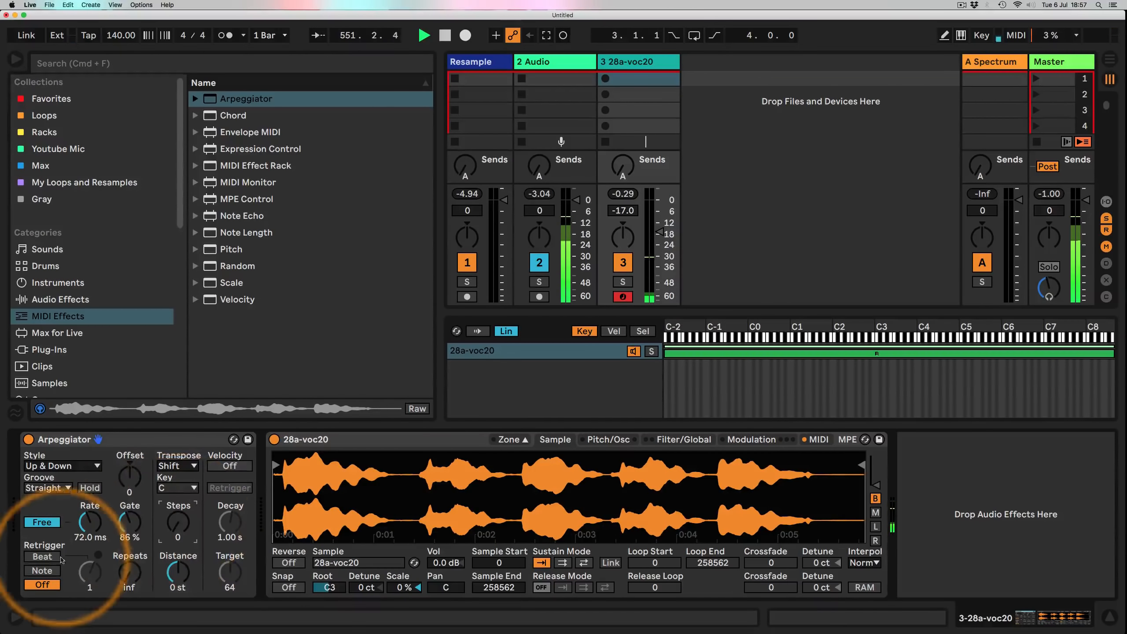
drag(95, 526, 94, 527)
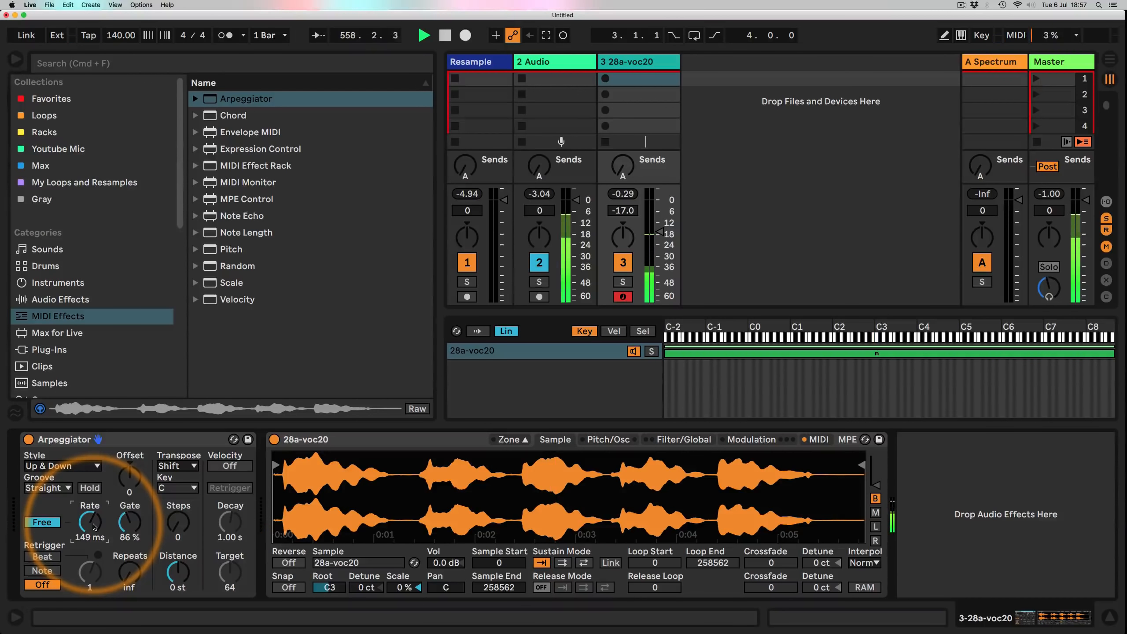
Set the Arpeggiator to a 17.9 ms rate, 8 steps, +1 st distance and the Random style
drag(94, 527, 94, 553)
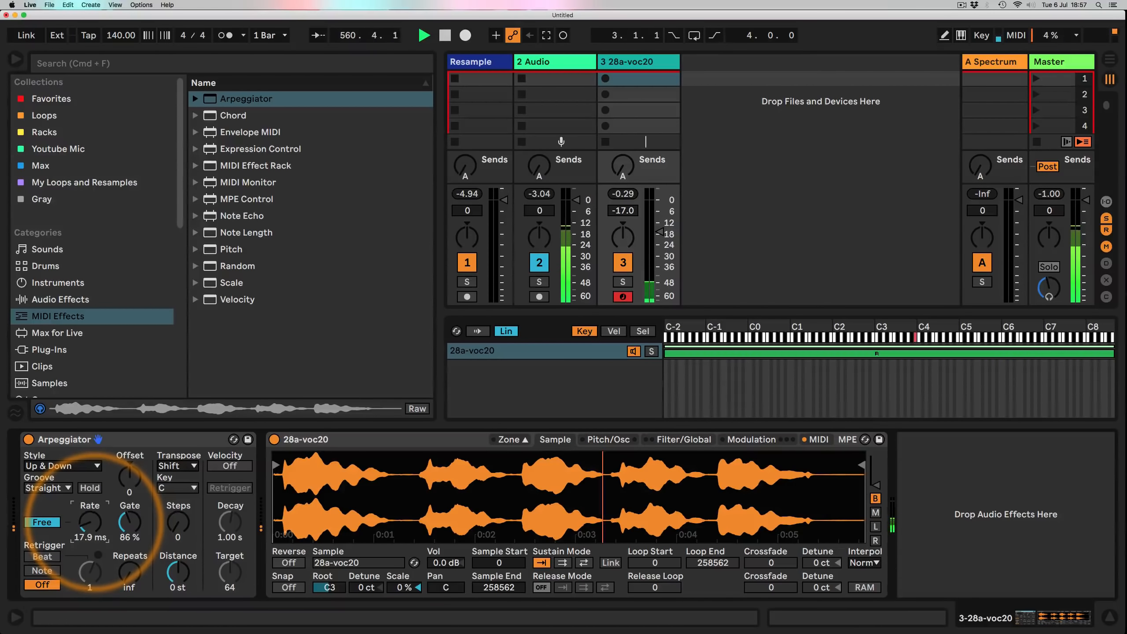
drag(177, 542, 177, 570)
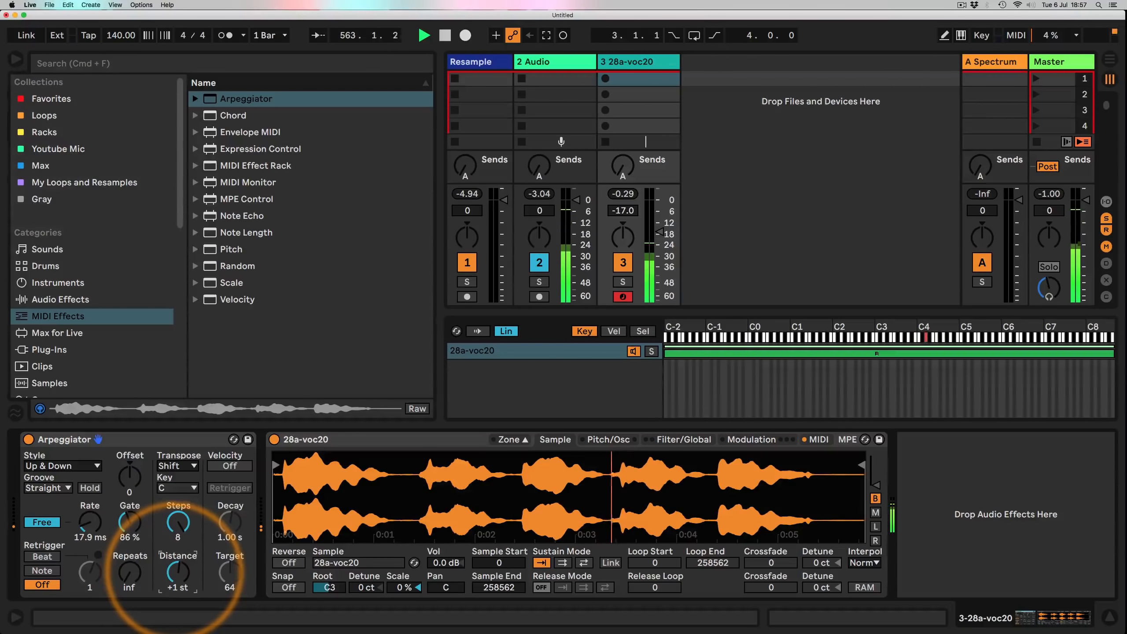
click(82, 465)
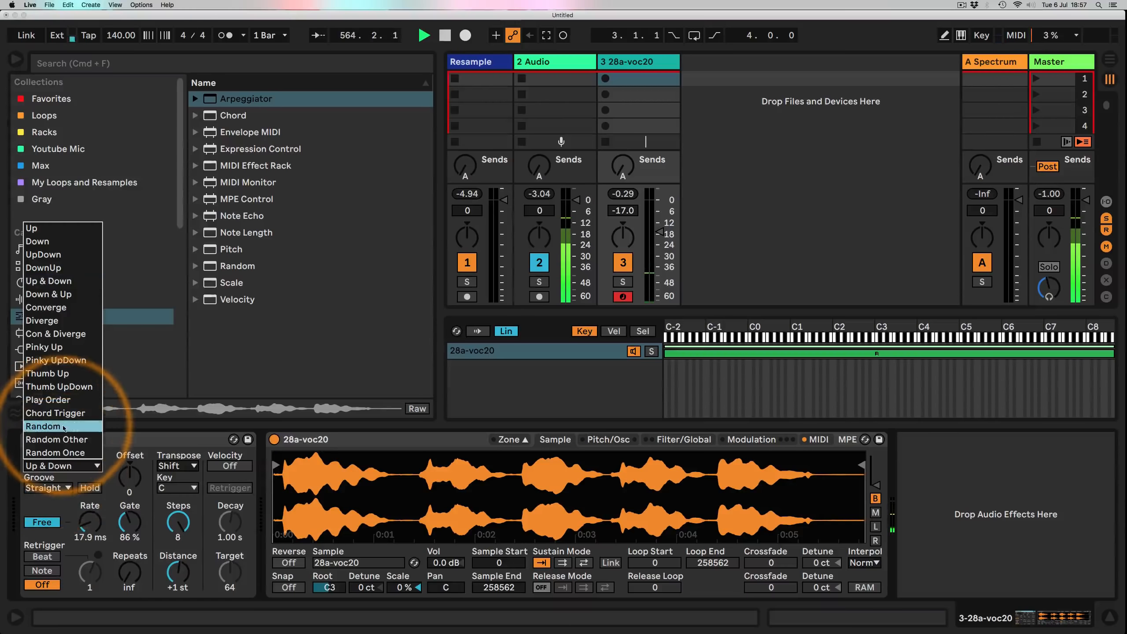
click(49, 424)
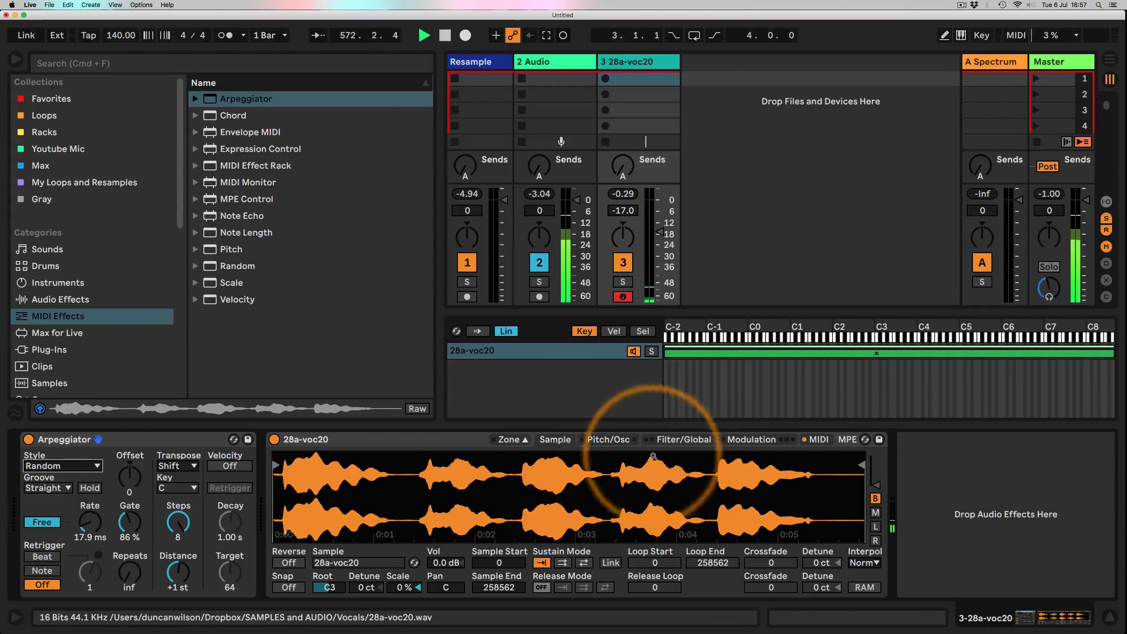
Turn off the Sampler's voice retrigger and set its number of voices to 32
click(670, 439)
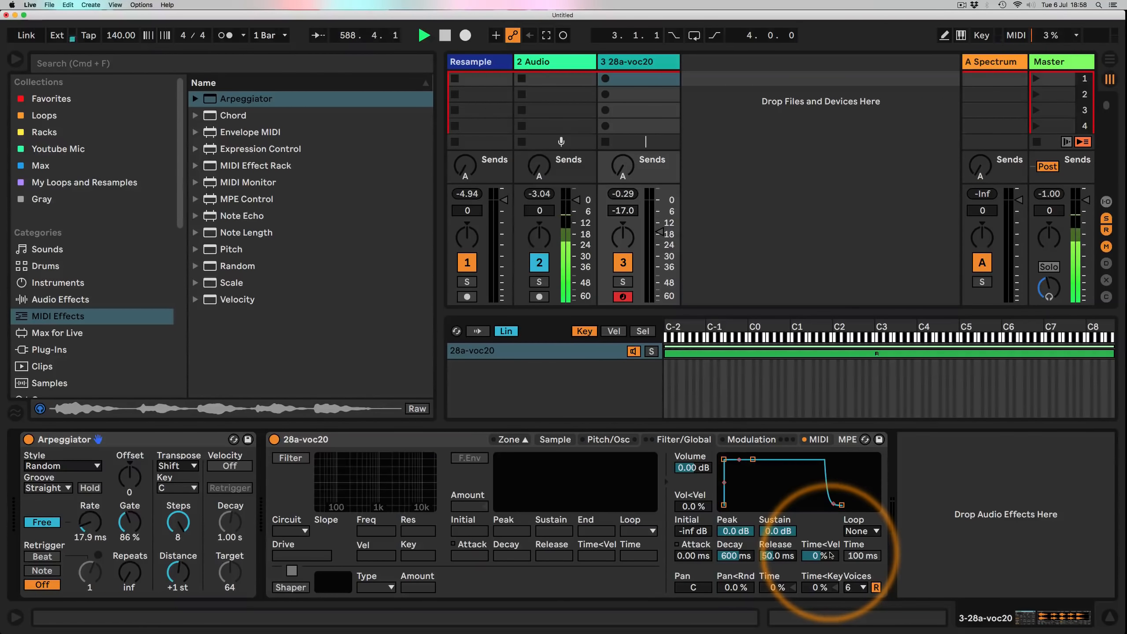
click(876, 586)
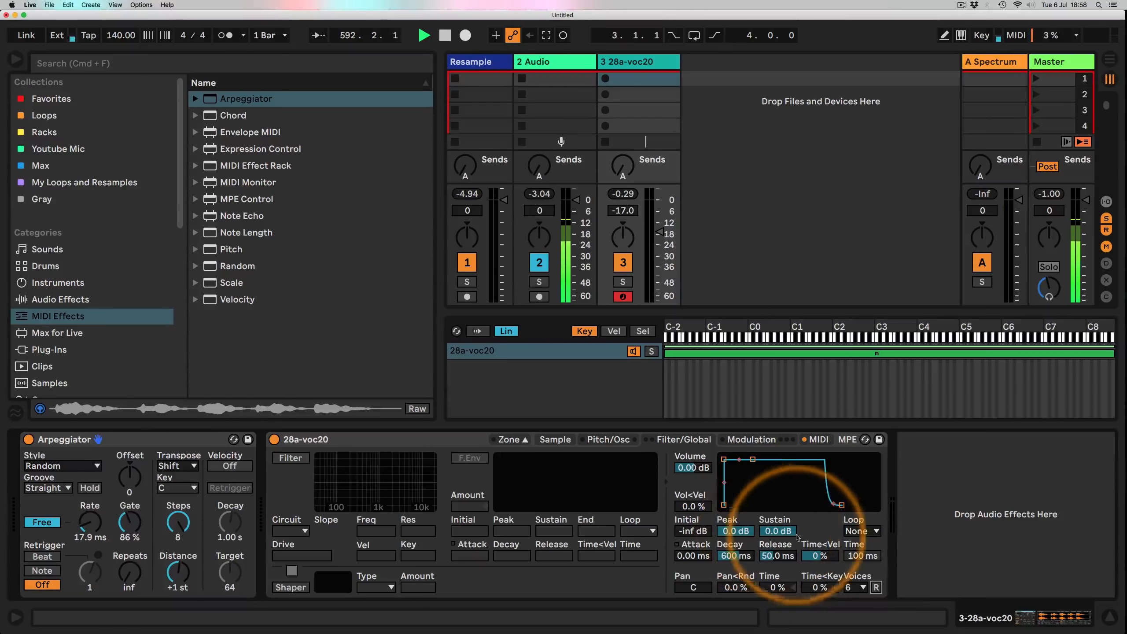
click(855, 587)
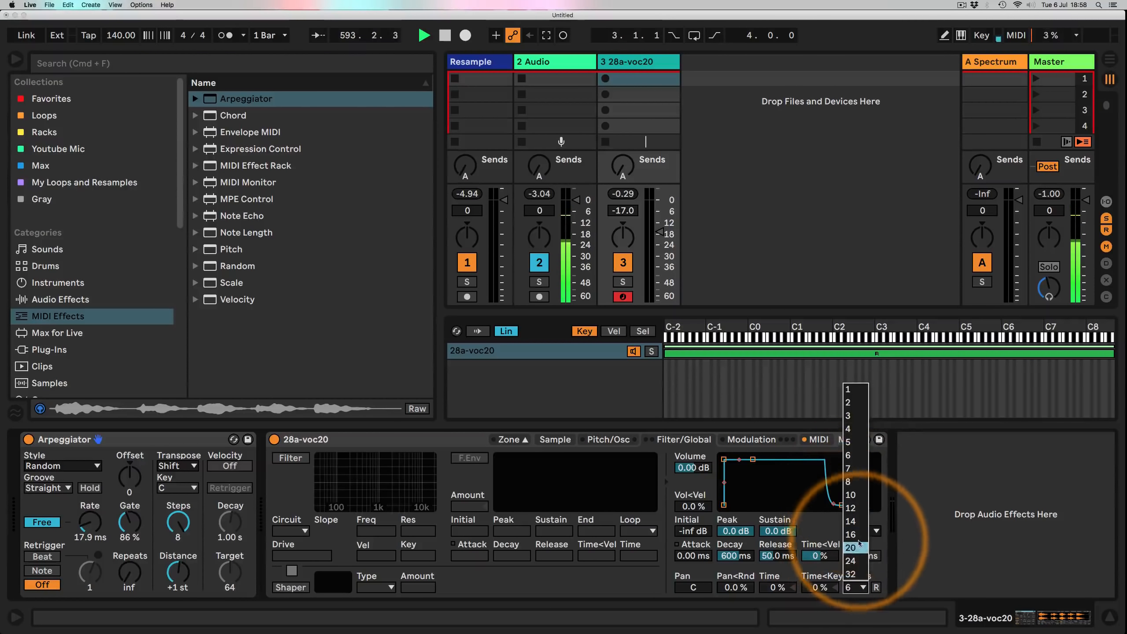
click(855, 575)
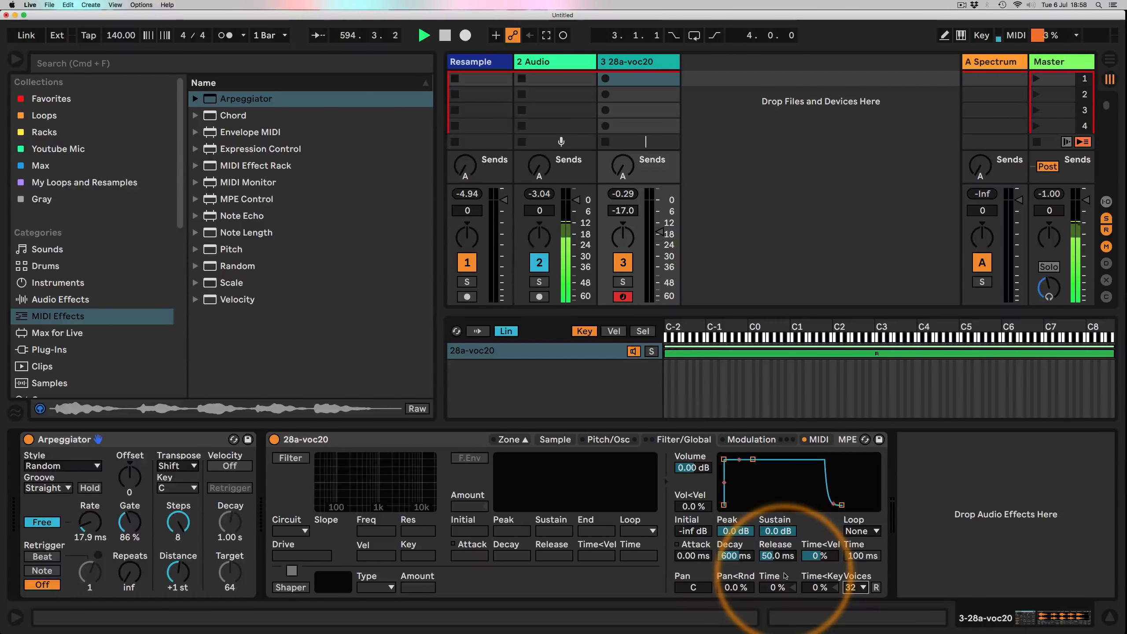
Lower the Sampler's volume envelope sustain to -inf dB and set its release to 3.23 s
click(777, 531)
text(-49)
key(Return)
drag(782, 508, 781, 518)
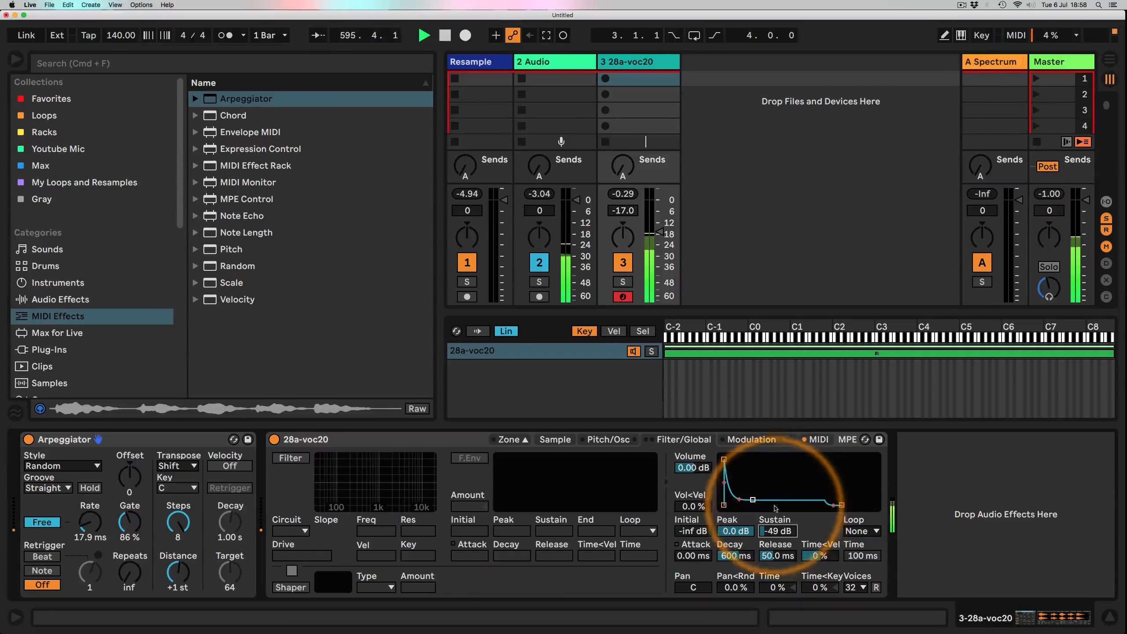
drag(778, 556, 778, 548)
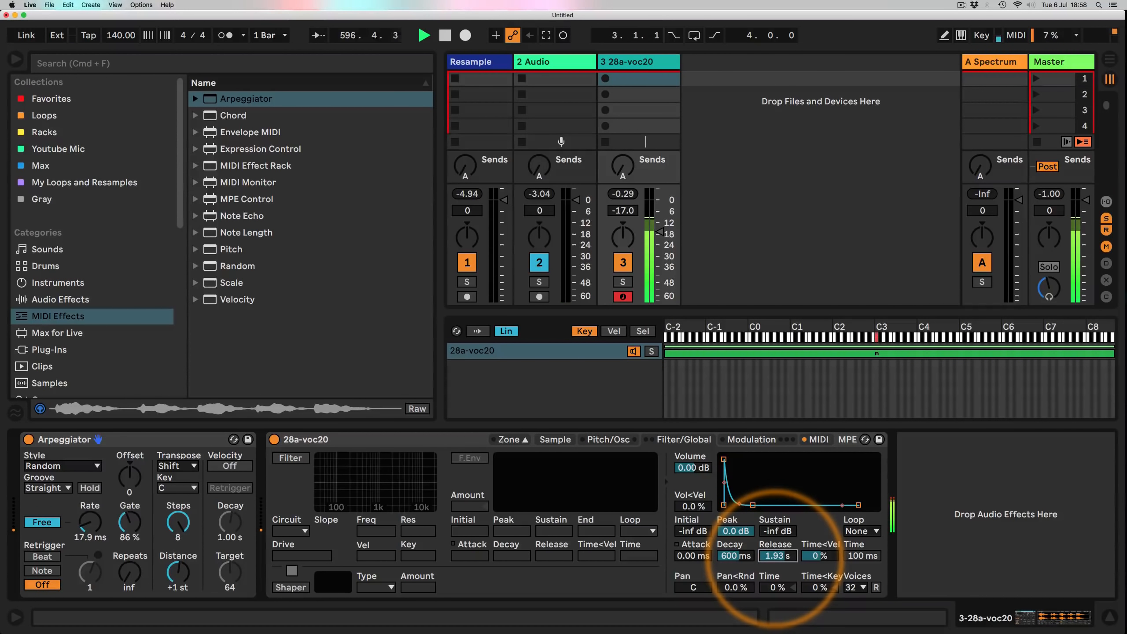
mouse_move(774, 558)
mouse_down()
mouse_move(775, 541)
mouse_move(775, 562)
mouse_up()
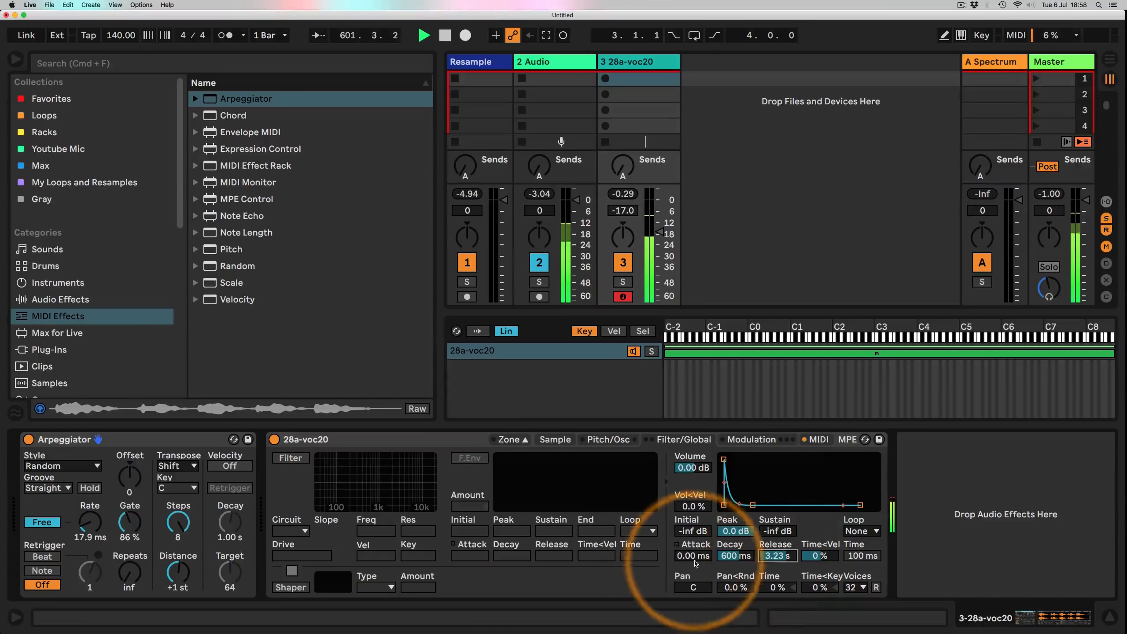
Check the playback positions on the sample waveform, and set the volume envelope's release to 2.10 s
click(554, 439)
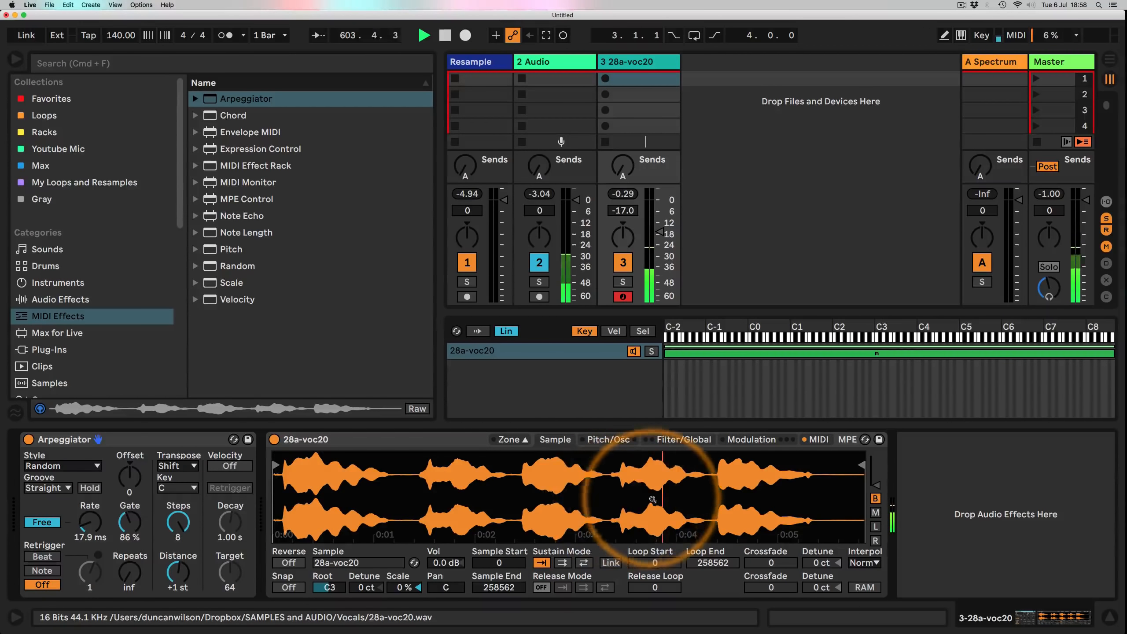
click(684, 439)
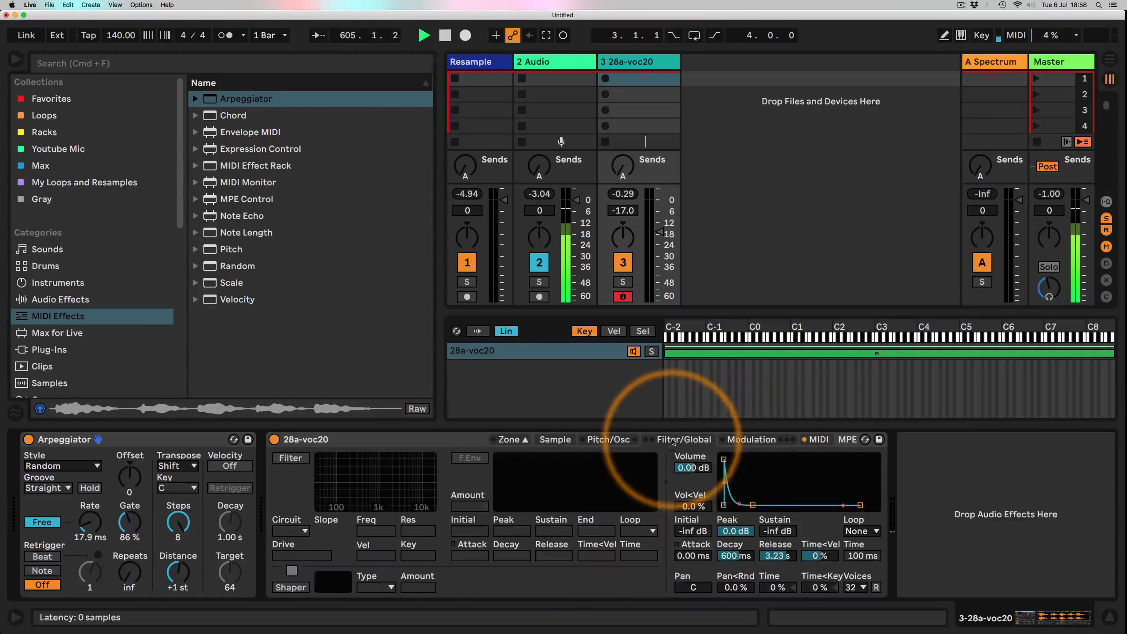
drag(774, 556, 774, 560)
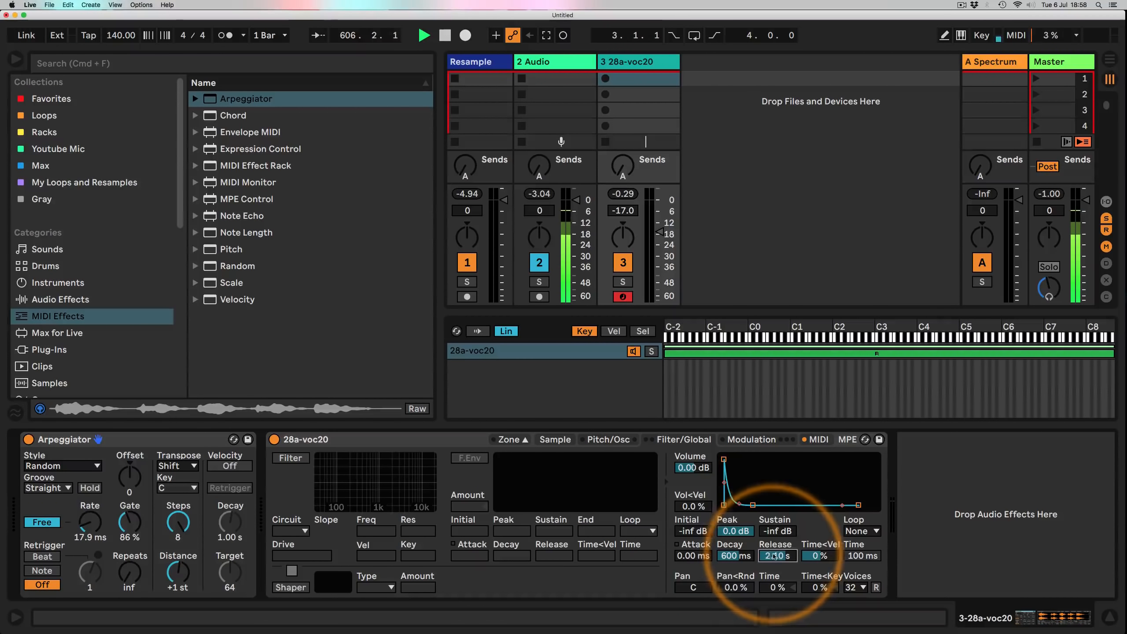
Lengthen the volume envelope's attack, and set its decay slope to -100 % and its attack slope to -30 %
drag(706, 555, 693, 553)
click(677, 544)
drag(694, 556, 693, 532)
drag(736, 557, 736, 597)
drag(693, 556, 693, 606)
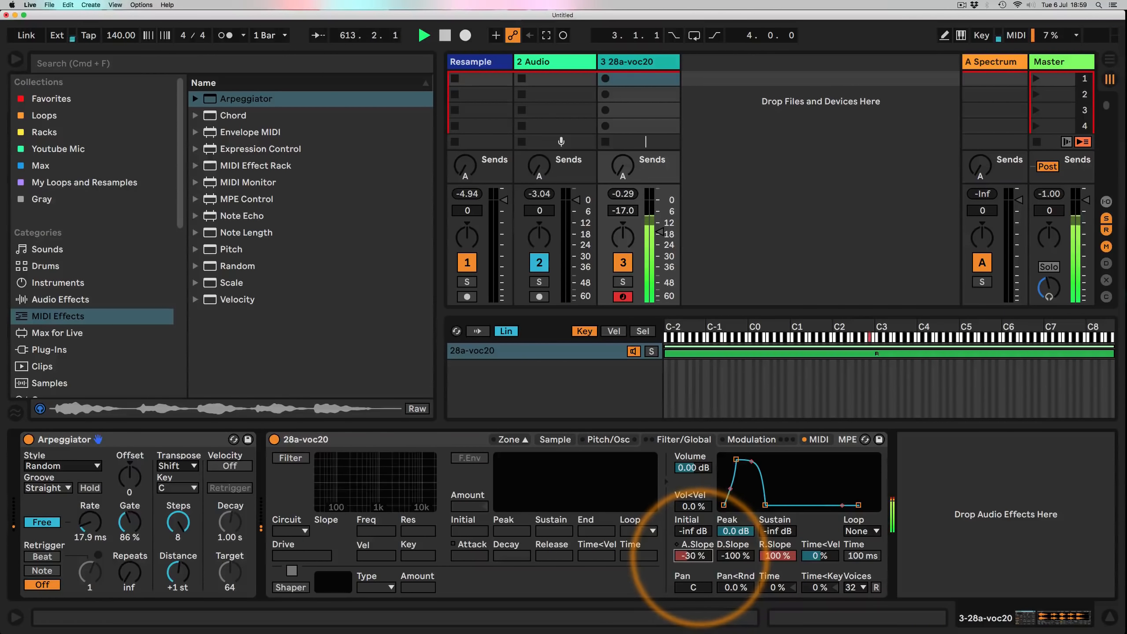
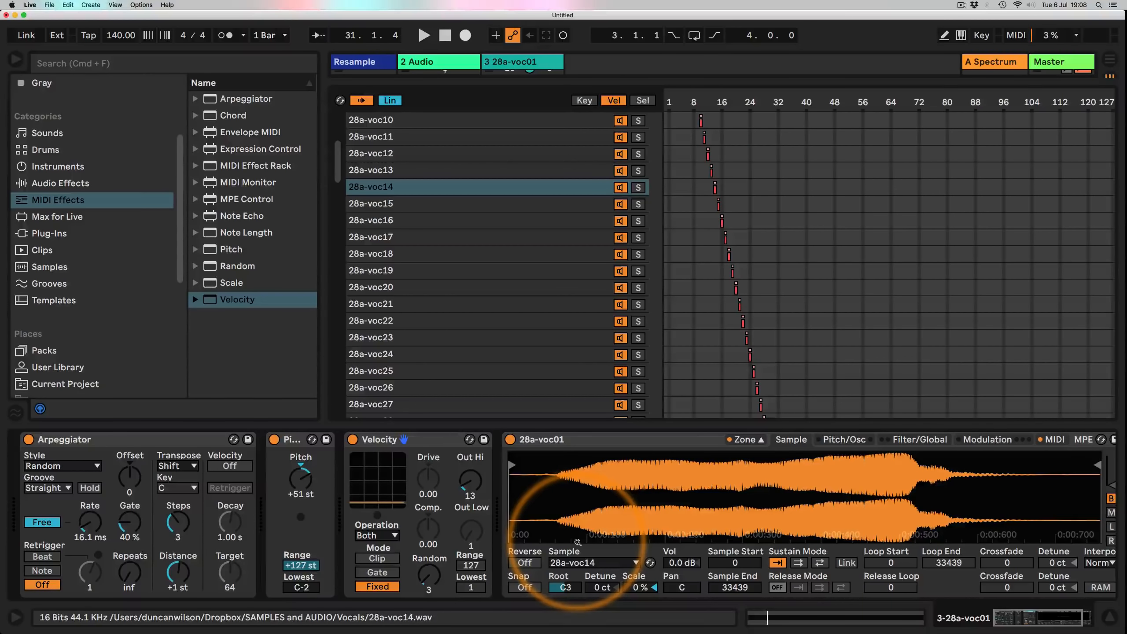
With playback running, set the Pitch effect to +80 st and the Arpeggiator's rate to 134 ms
key(space)
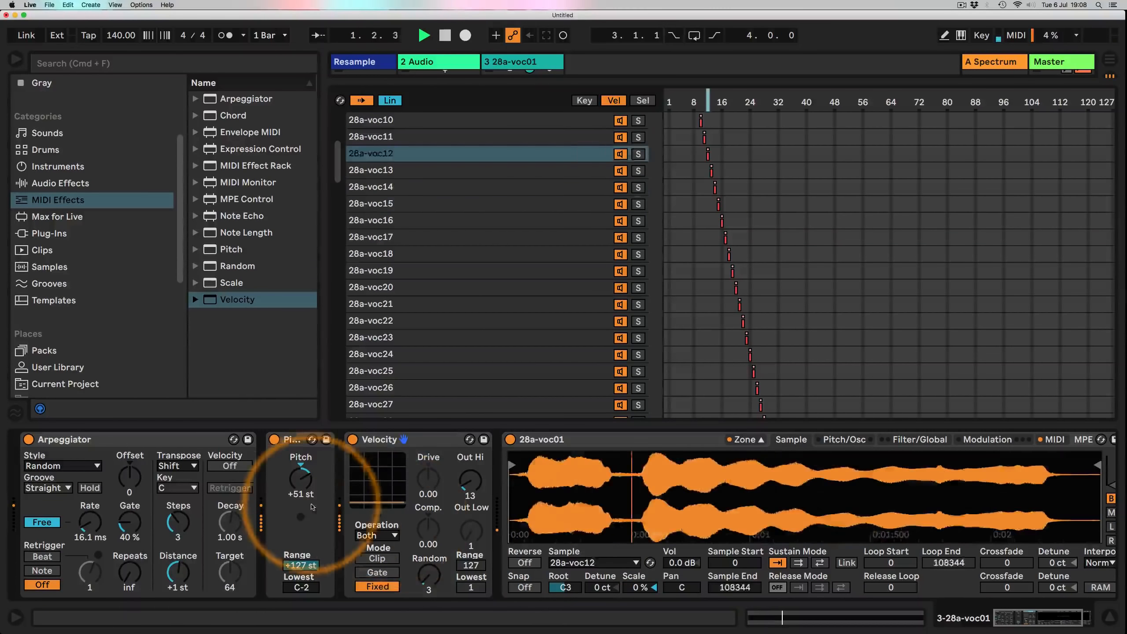
mouse_move(297, 483)
mouse_down()
mouse_move(297, 465)
mouse_move(297, 475)
mouse_up()
drag(88, 524, 87, 453)
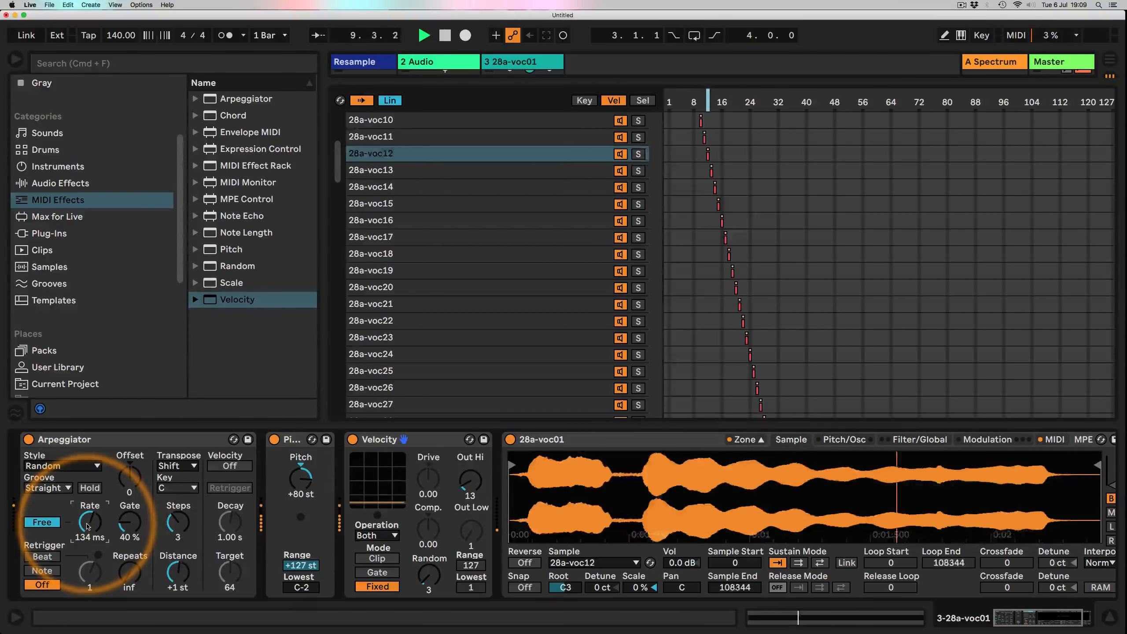
Set the Sampler's volume envelope to 1.59 ms attack, 2.10 s decay and 4.55 s release, with Time<Vel at -57 %
click(919, 439)
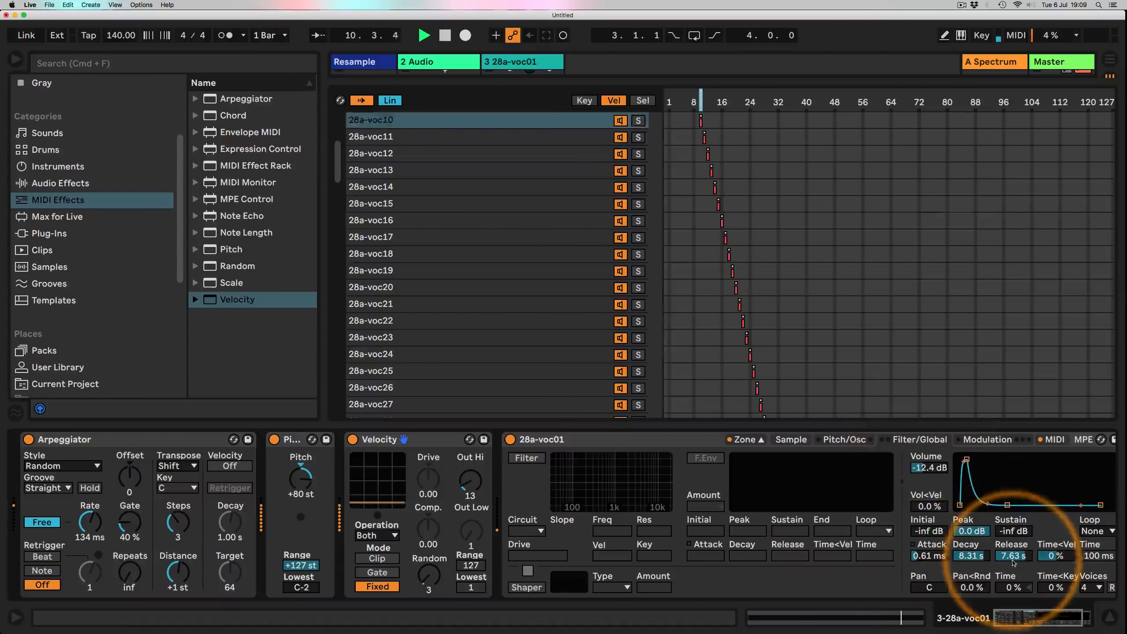
drag(1013, 563, 1013, 590)
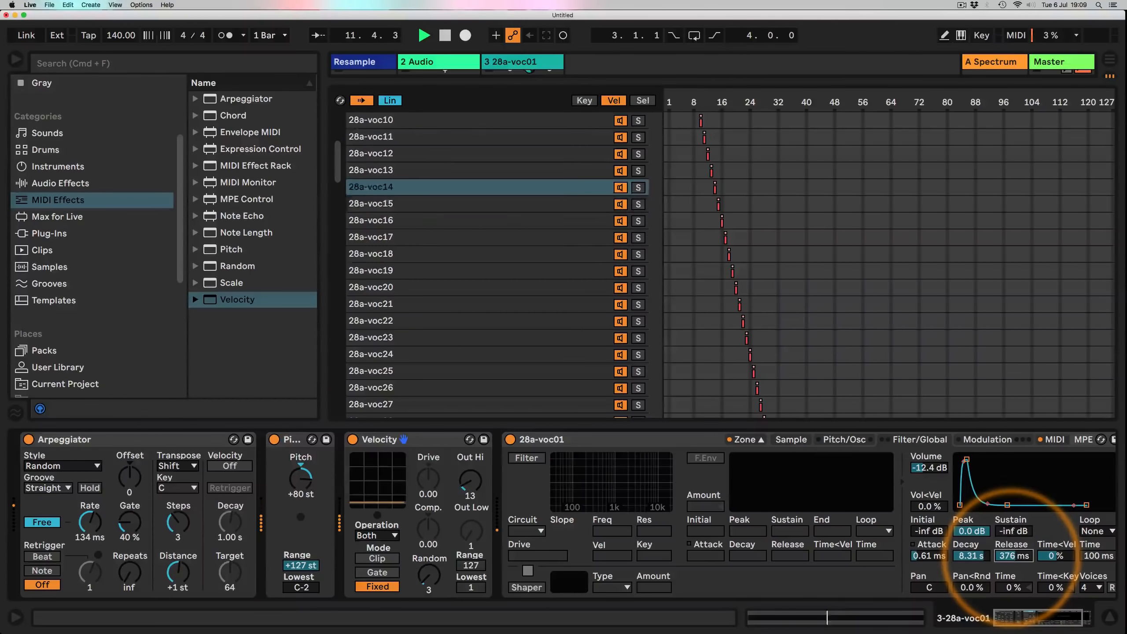
scroll(1013, 561, right, 5)
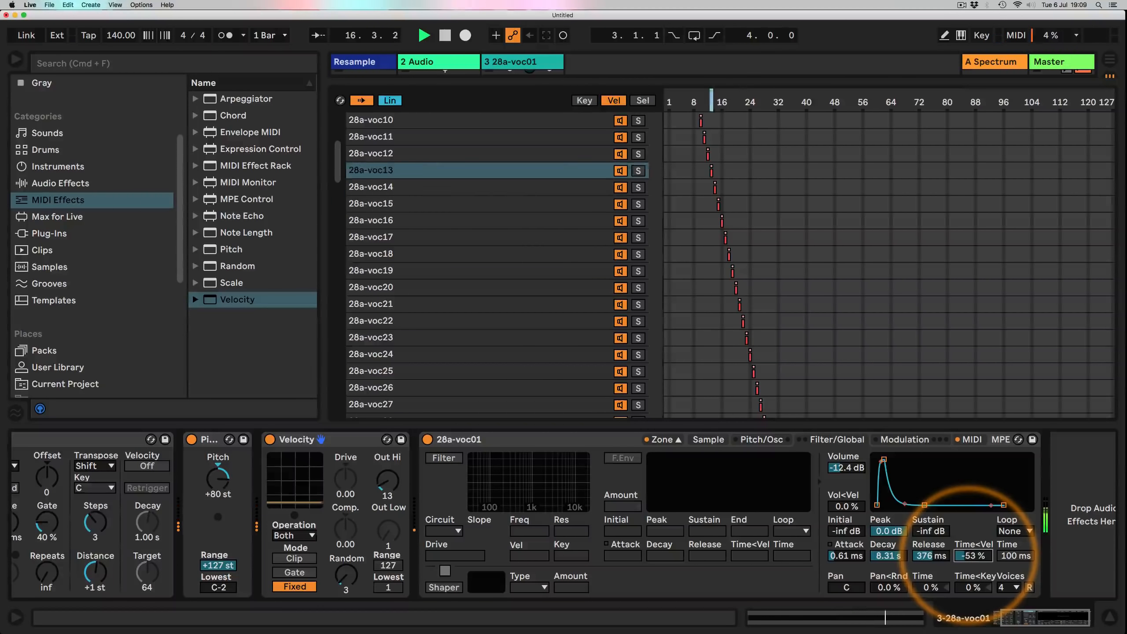
drag(876, 557, 836, 553)
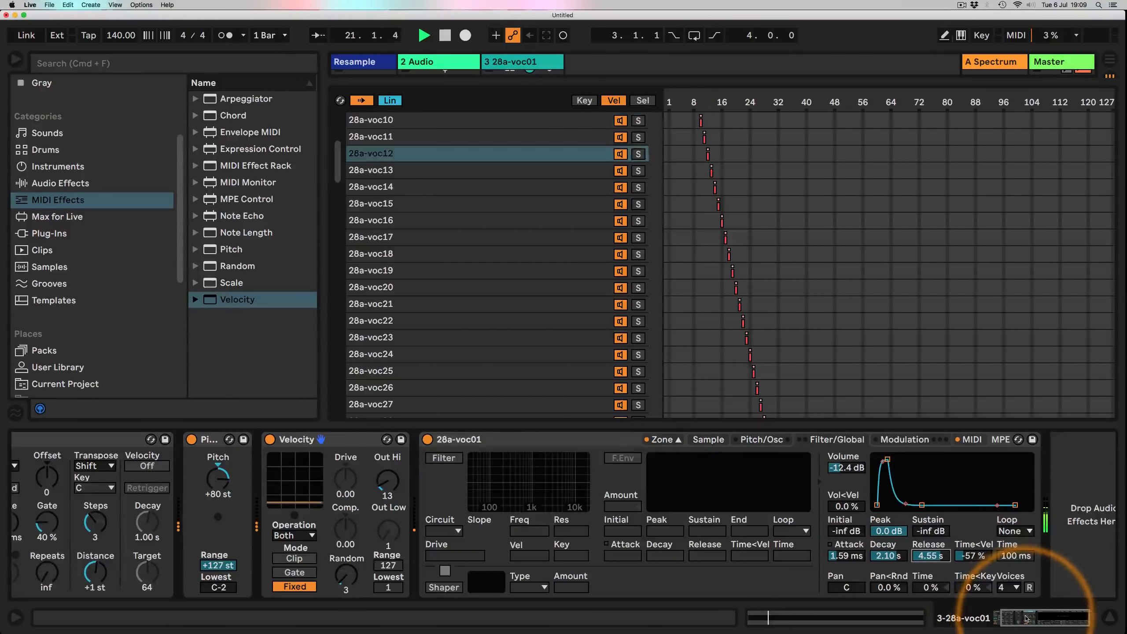
Return to the sample waveform, then set the Pitch effect to +16 st and the Arpeggiator's rate to 17.3 ms
scroll(1034, 582, left, 5)
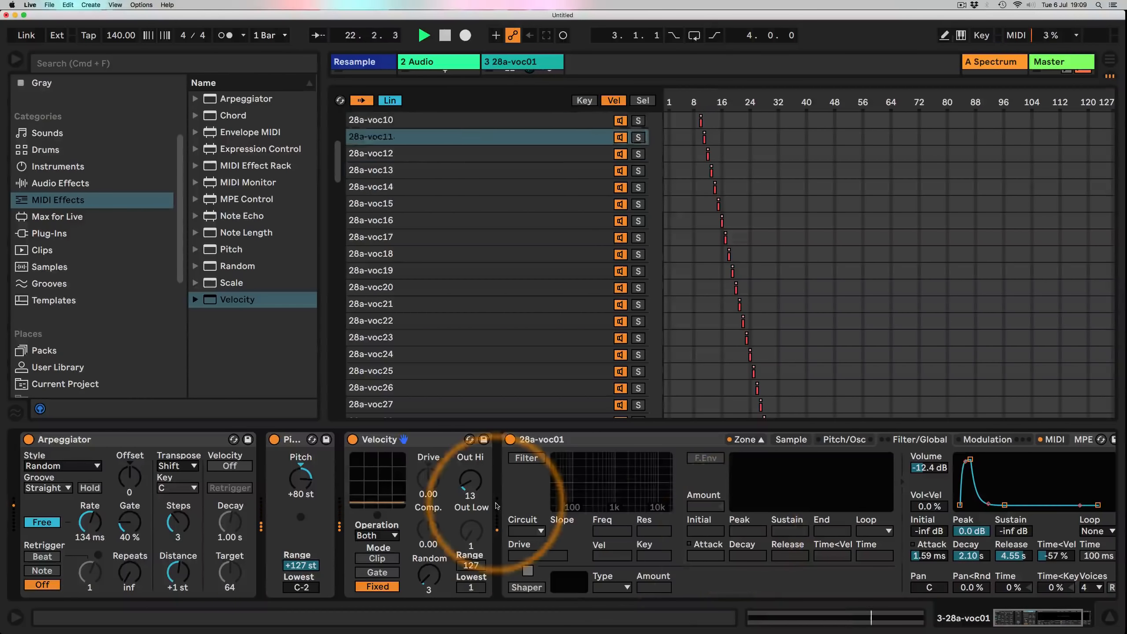
click(781, 442)
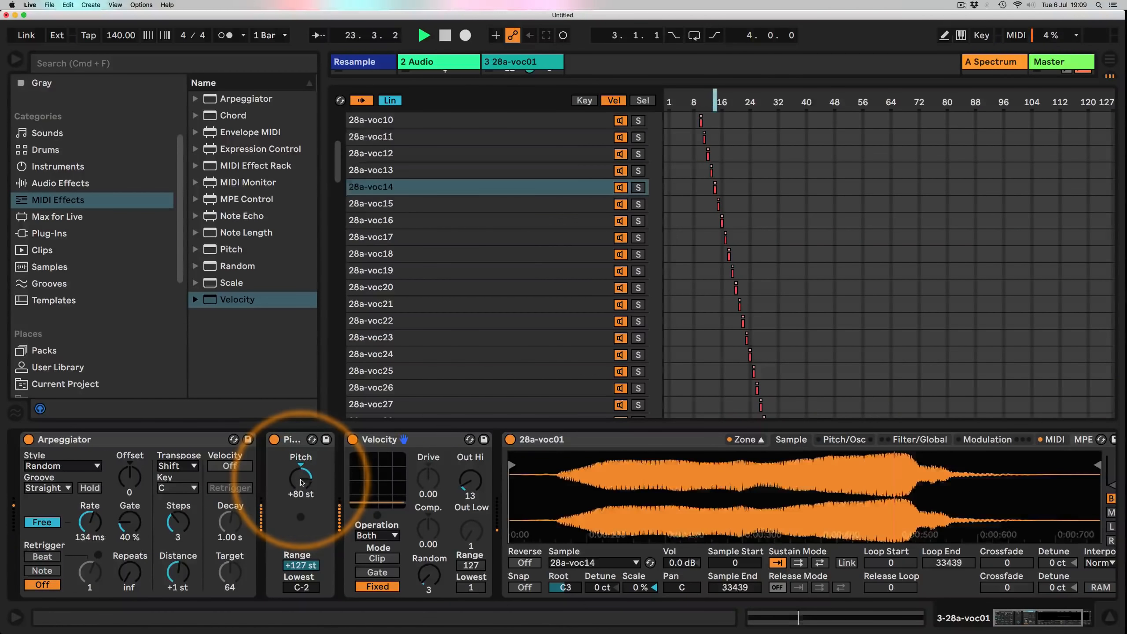
drag(301, 480, 300, 508)
drag(94, 522, 94, 572)
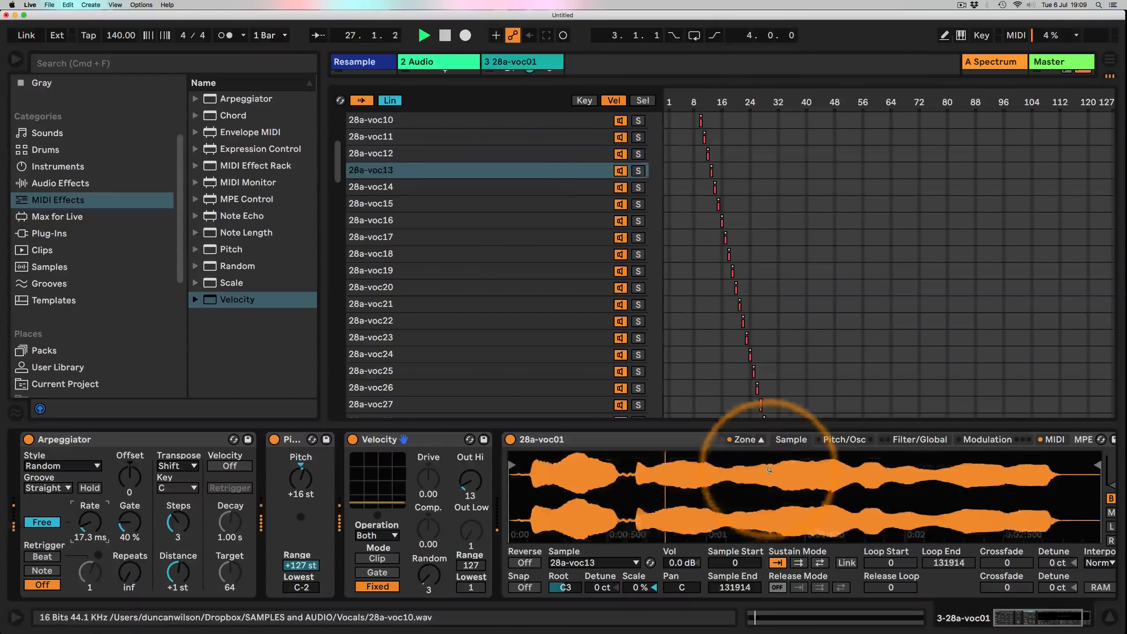
Set the Sampler's volume envelope attack to 9.72 ms and its number of voices to 32
click(917, 439)
drag(927, 560, 929, 556)
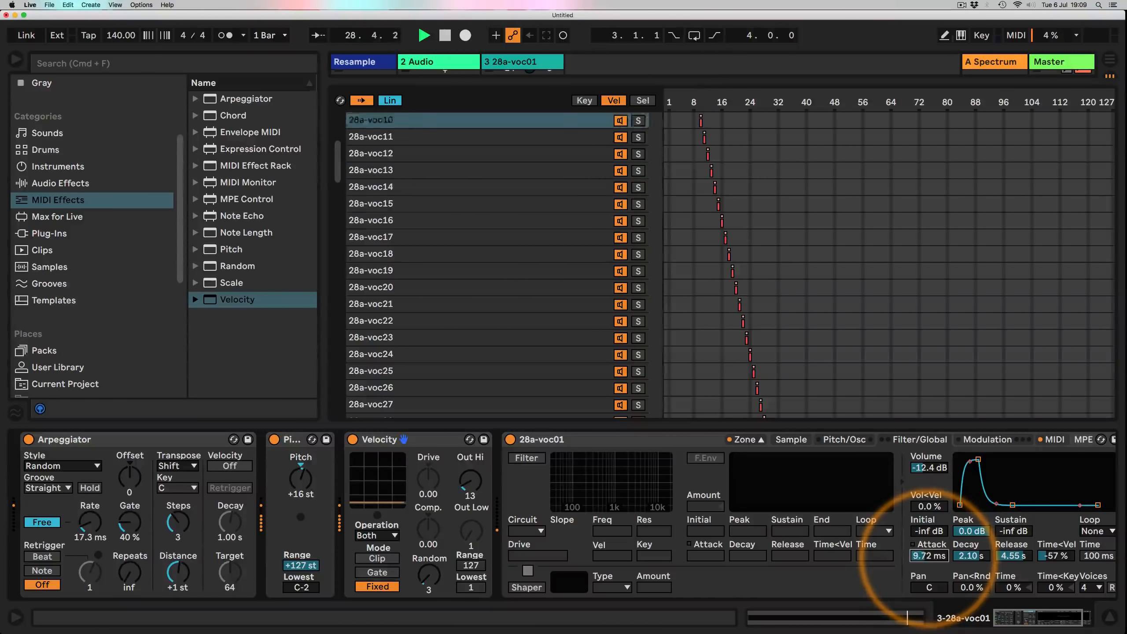
click(1092, 587)
click(1092, 573)
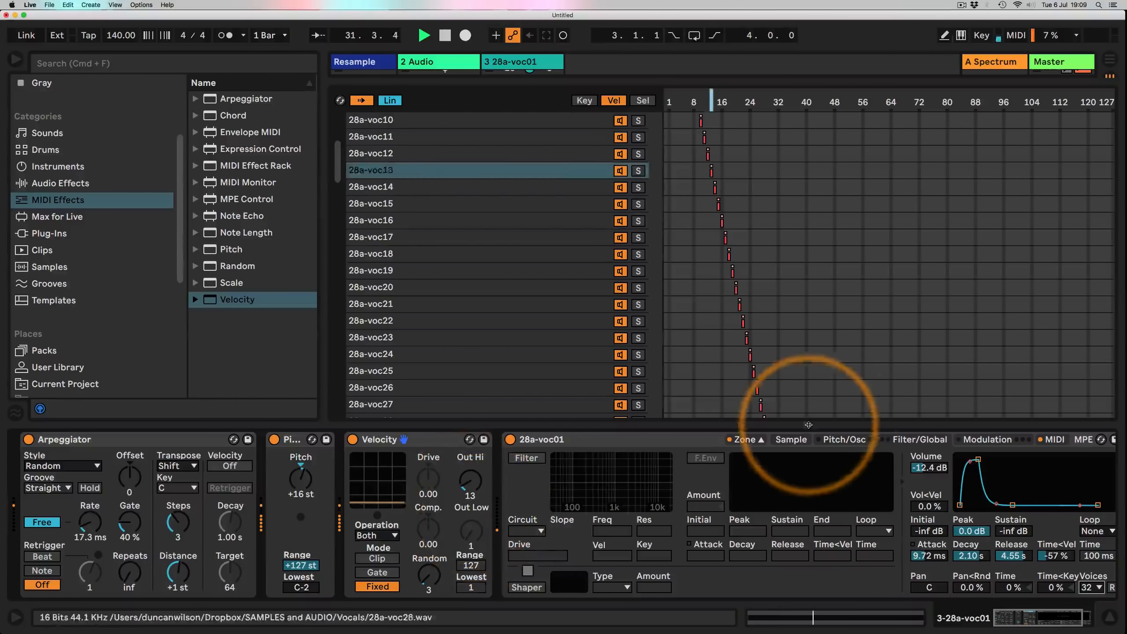
Show the sample waveform, and set the Velocity effect's Out Hi to 108 and its Random to 0
click(791, 439)
mouse_move(468, 487)
mouse_down()
mouse_move(469, 462)
mouse_move(471, 478)
mouse_up()
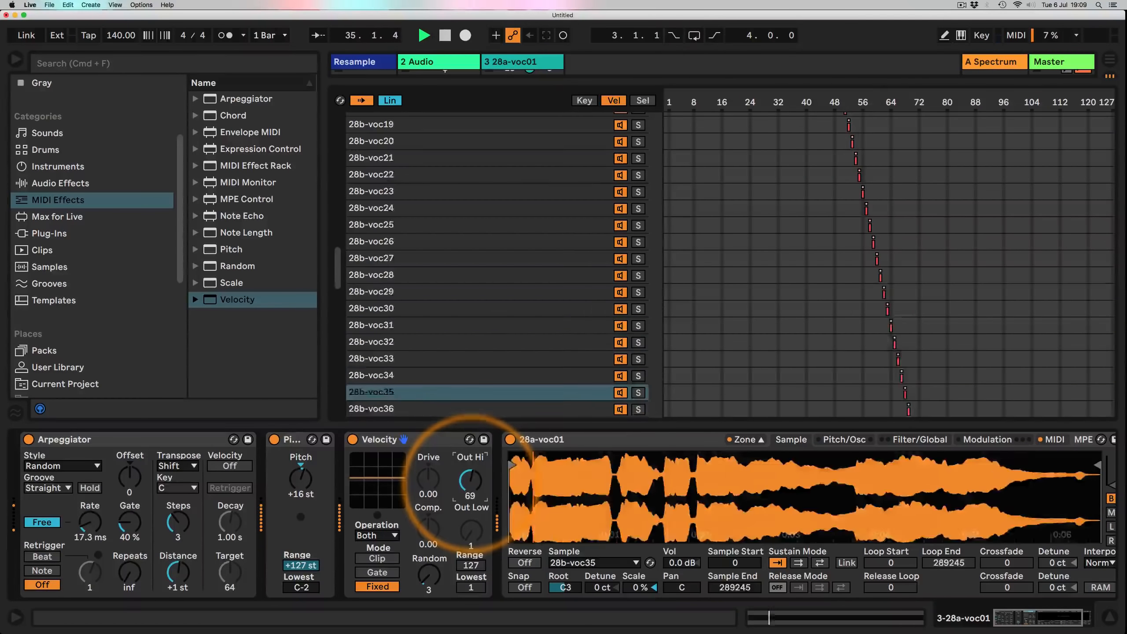
drag(471, 487, 474, 483)
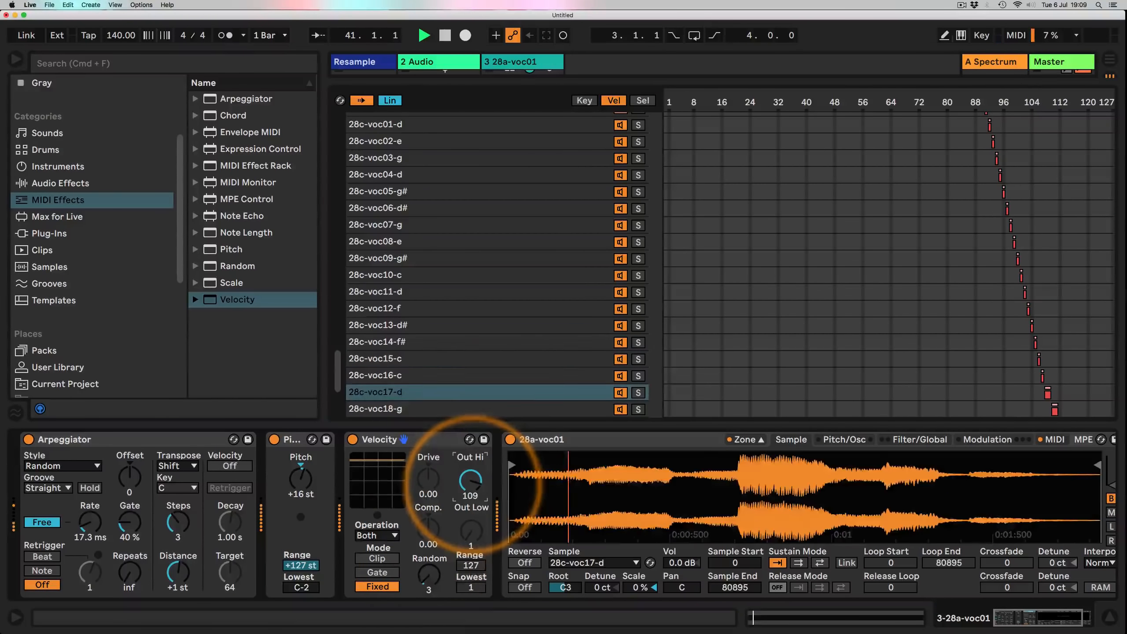
drag(427, 571, 426, 573)
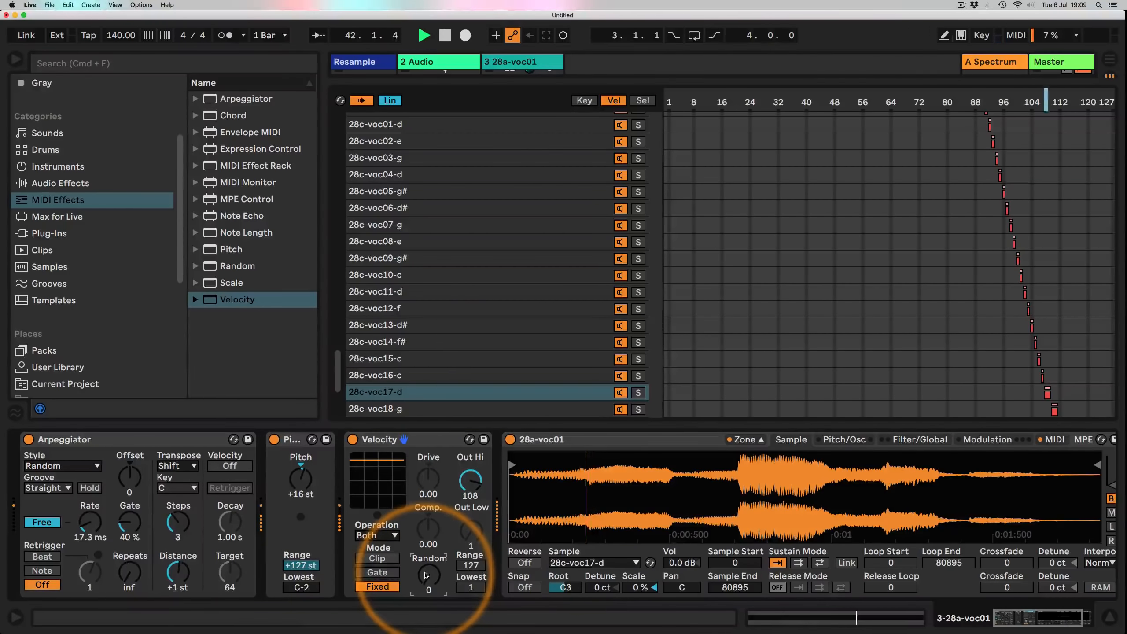
Set the Arpeggiator to a rate of 89.6 ms with 1 step, and the Pitch effect to +32 st
drag(90, 523, 89, 518)
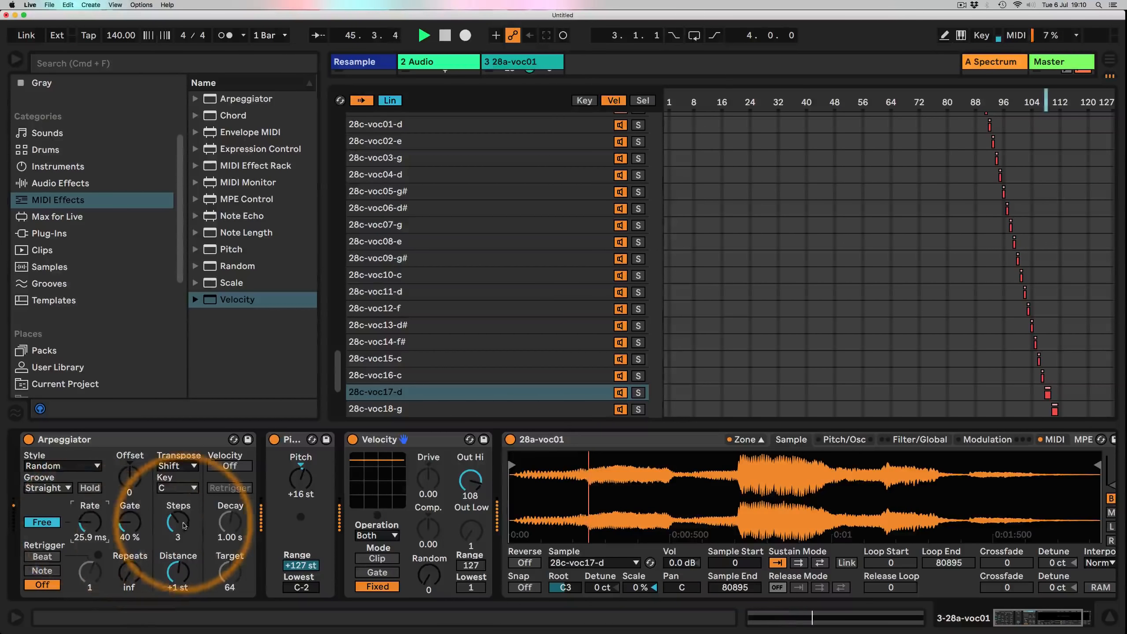
drag(178, 522, 177, 528)
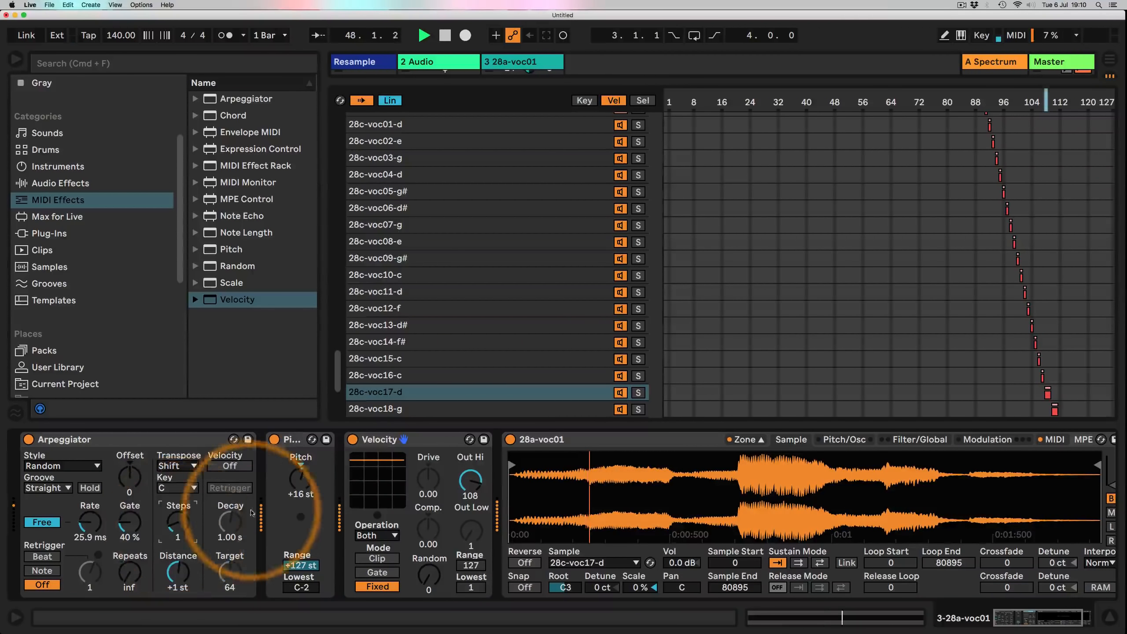
drag(300, 478, 300, 476)
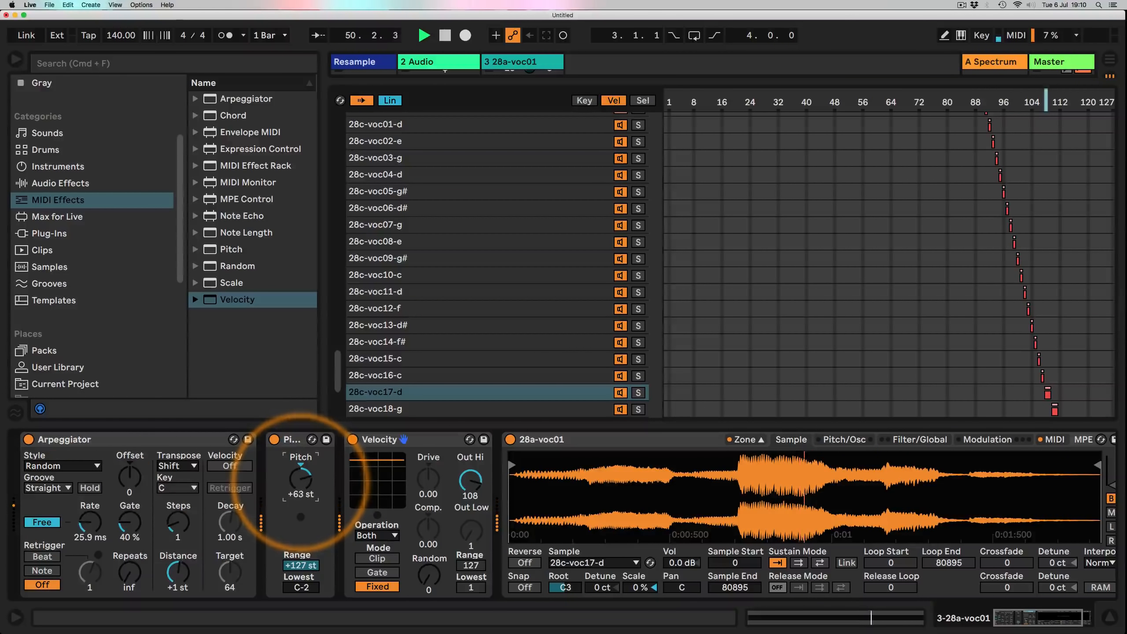
drag(90, 518, 91, 523)
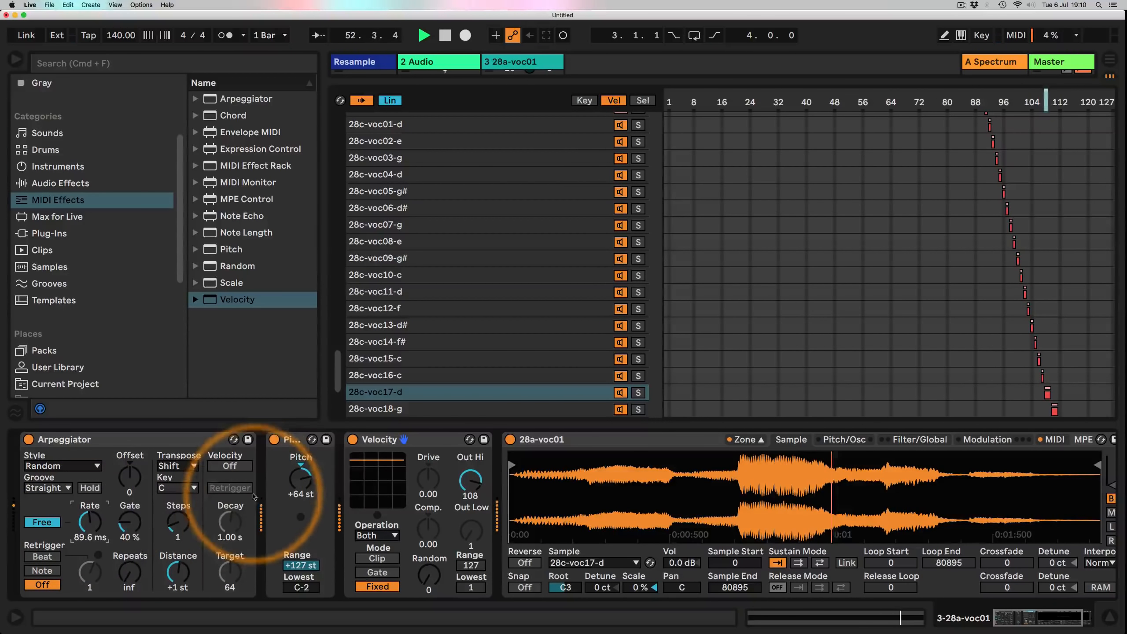
click(295, 480)
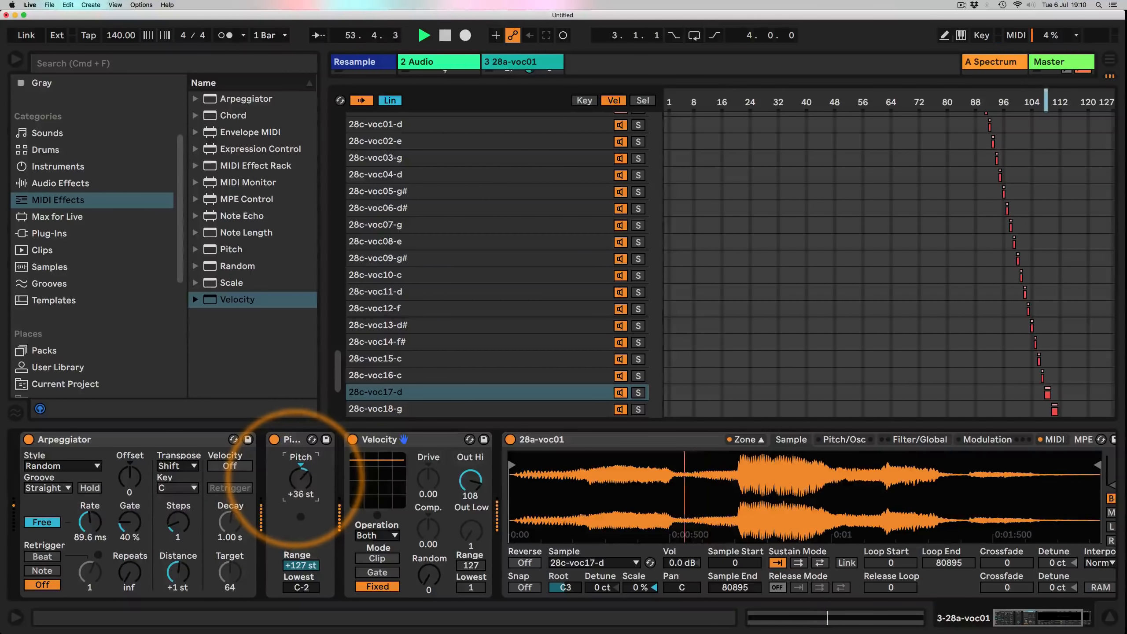
Lower the Velocity effect's Out Hi to 64 and restart playback
drag(470, 482, 470, 513)
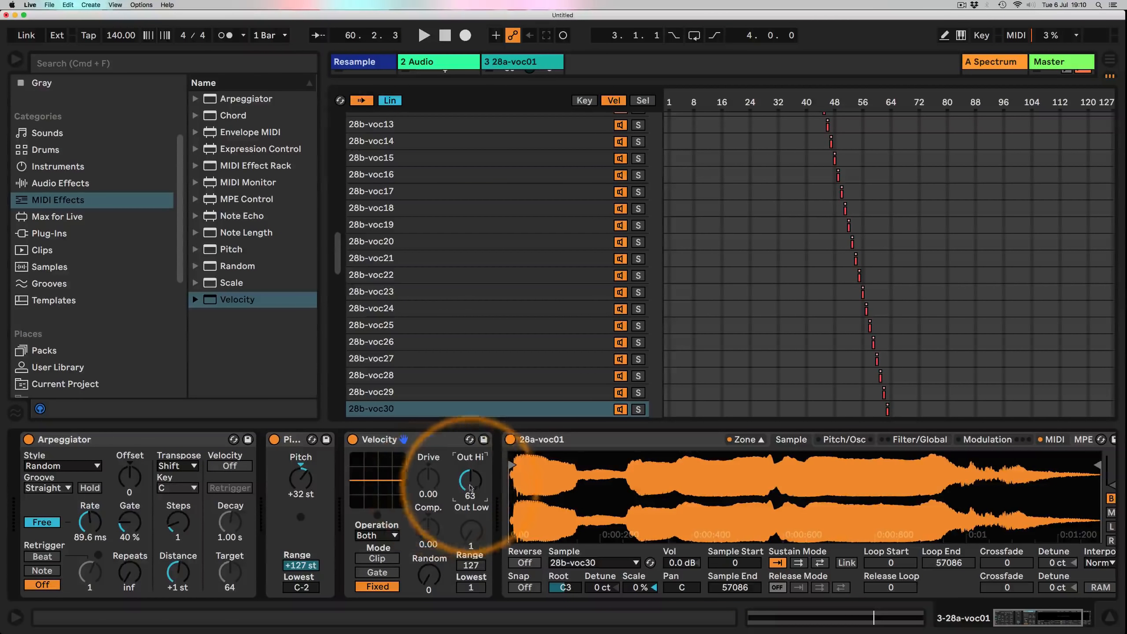
drag(471, 487, 469, 486)
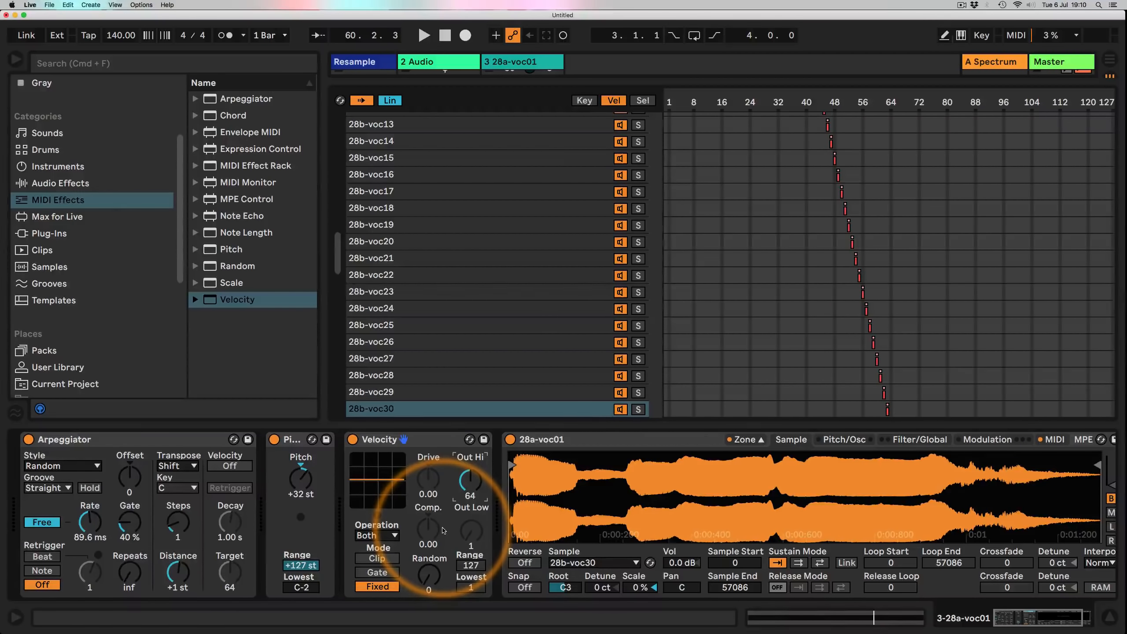
key(space)
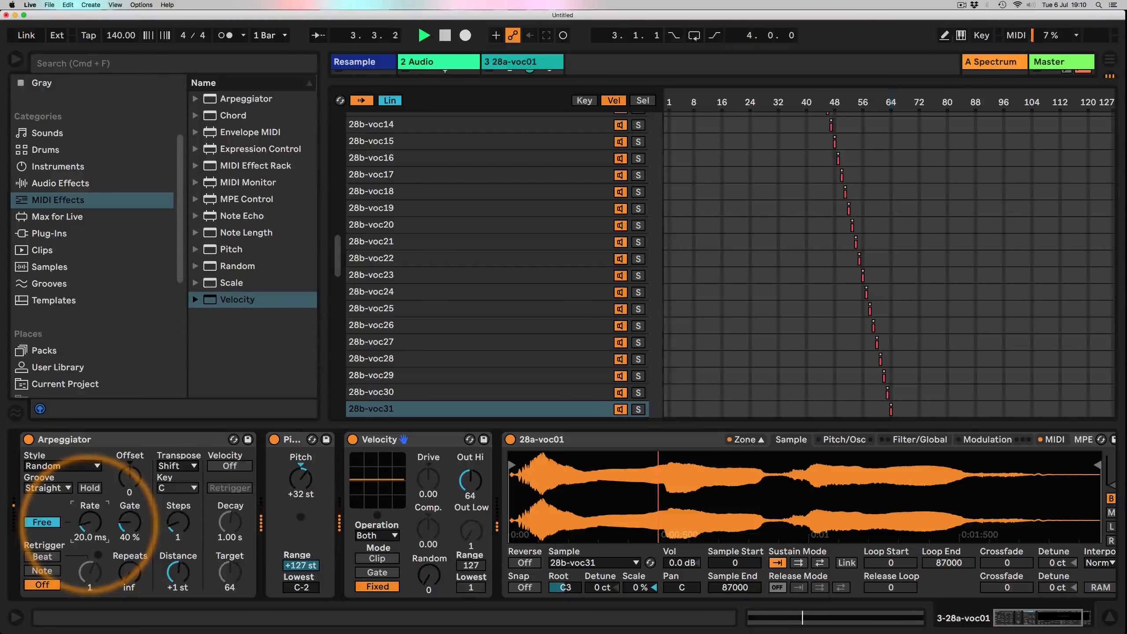
Raise the Velocity effect's Random to 64 and set the Arpeggiator's rate to 125 ms
drag(428, 576, 429, 535)
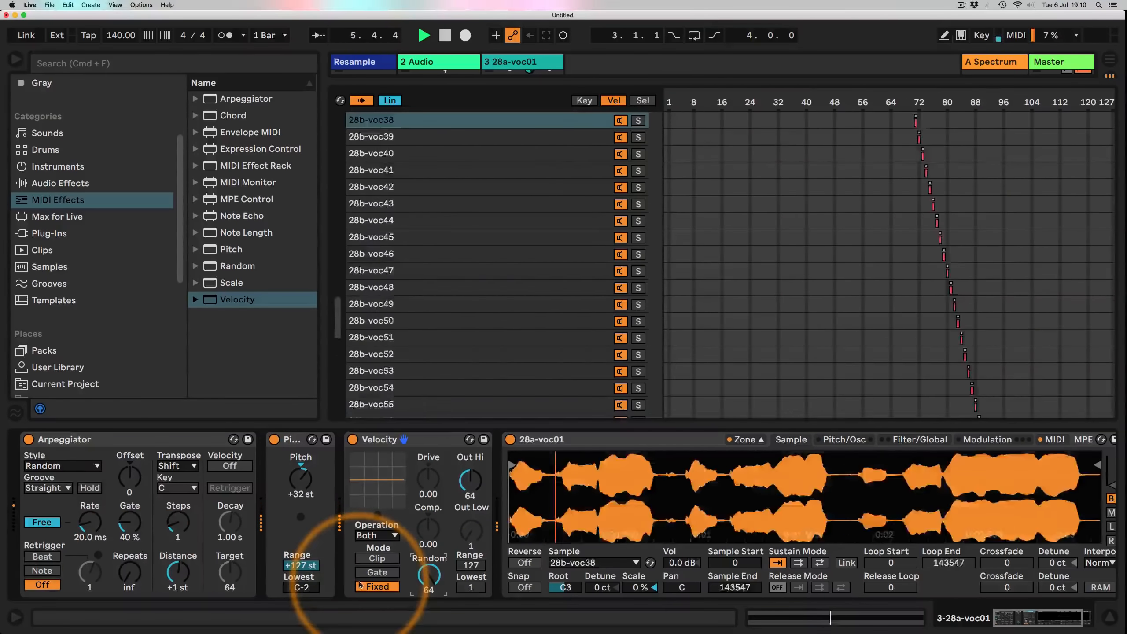
drag(92, 524, 93, 485)
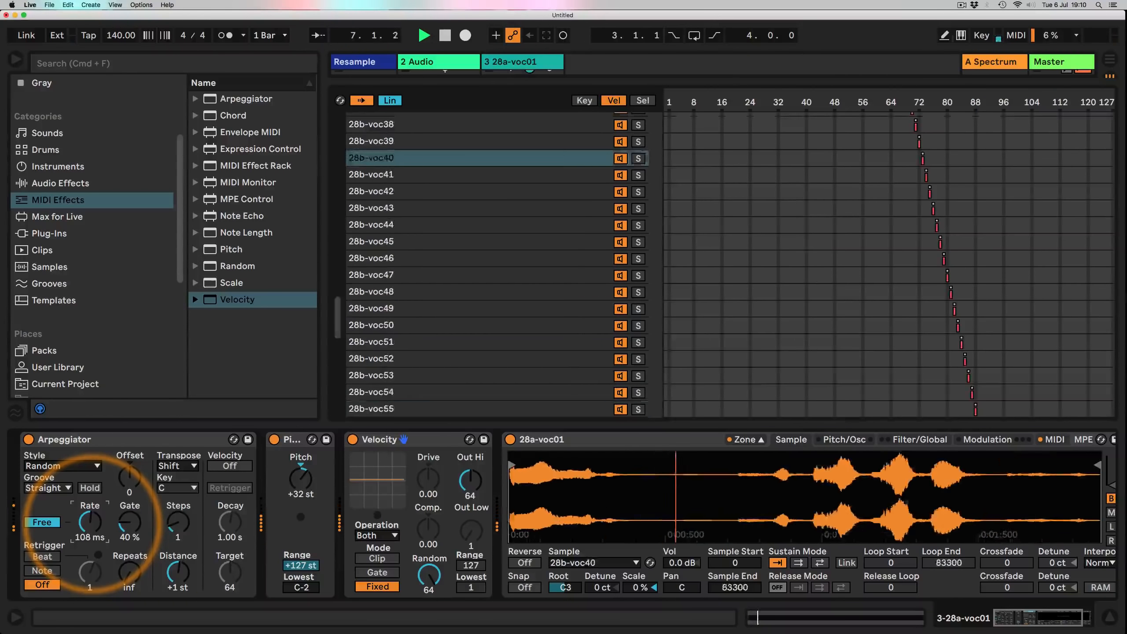
drag(93, 524, 92, 520)
Set the Sampler's volume envelope to 87.2 ms attack, 123 ms decay and 376 ms release, and raise its volume to -7.31 dB
click(919, 439)
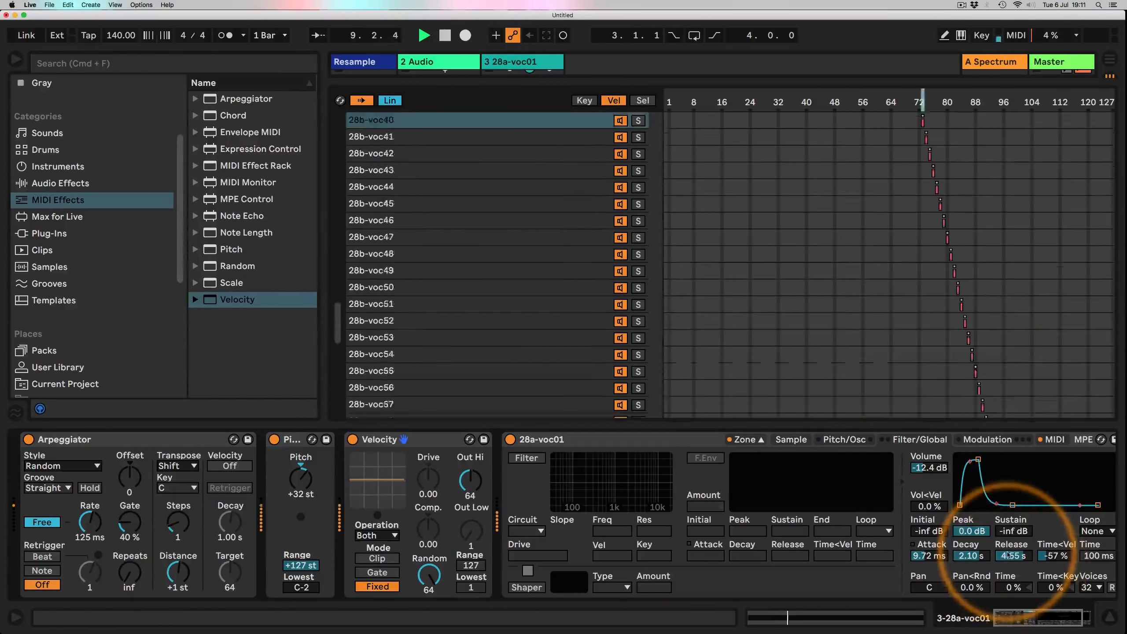
drag(1007, 554, 1007, 582)
drag(928, 557, 928, 578)
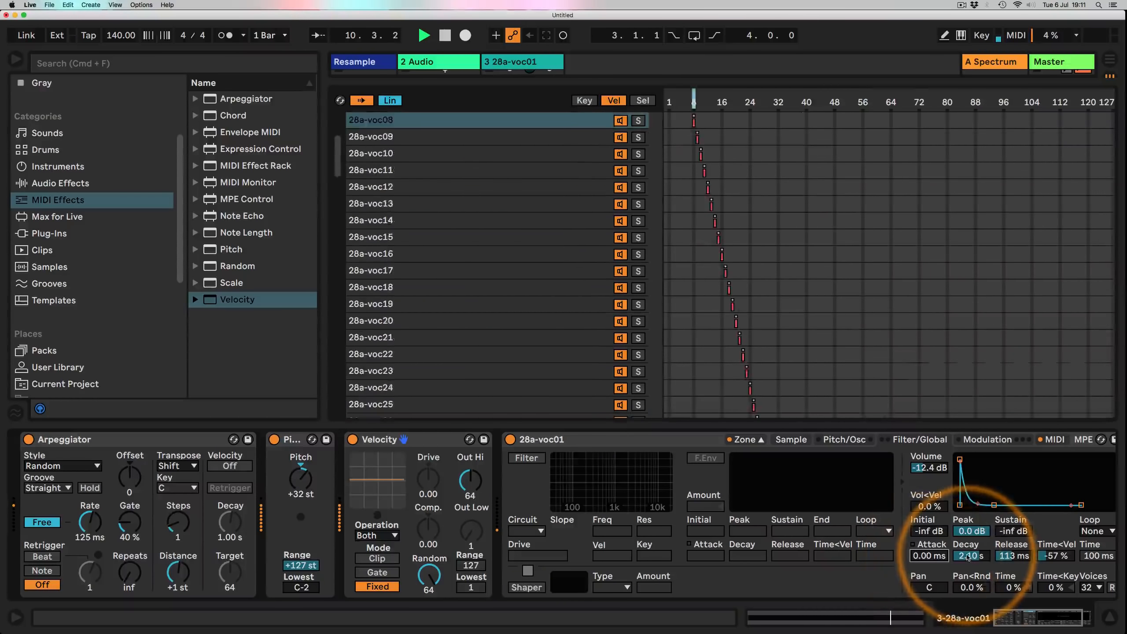
drag(1013, 556, 1013, 549)
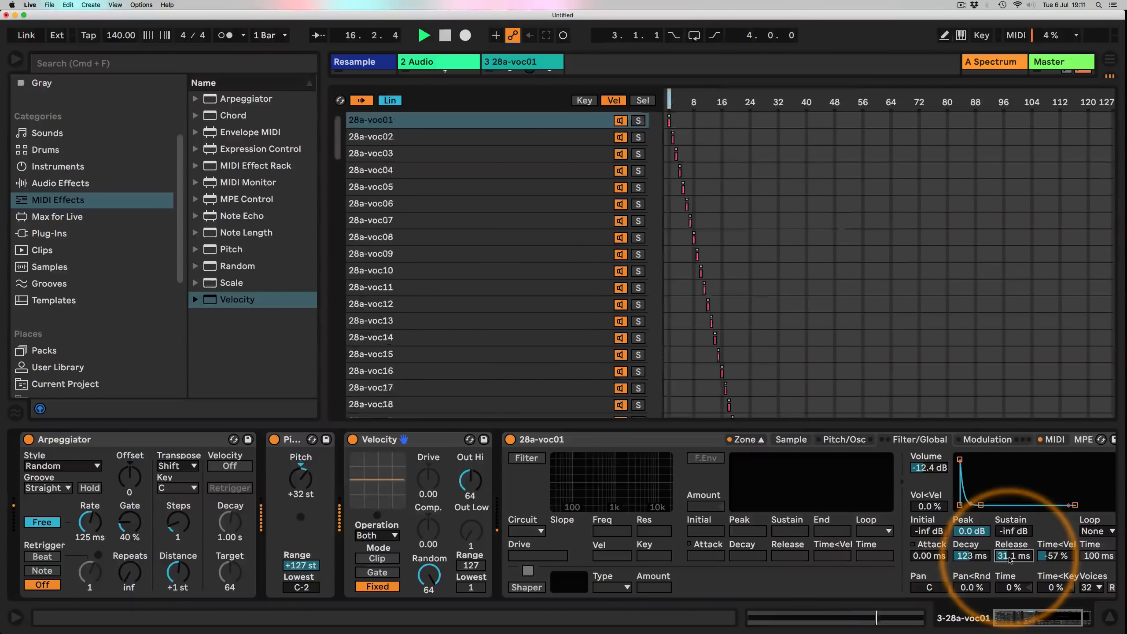
drag(1003, 557, 1003, 539)
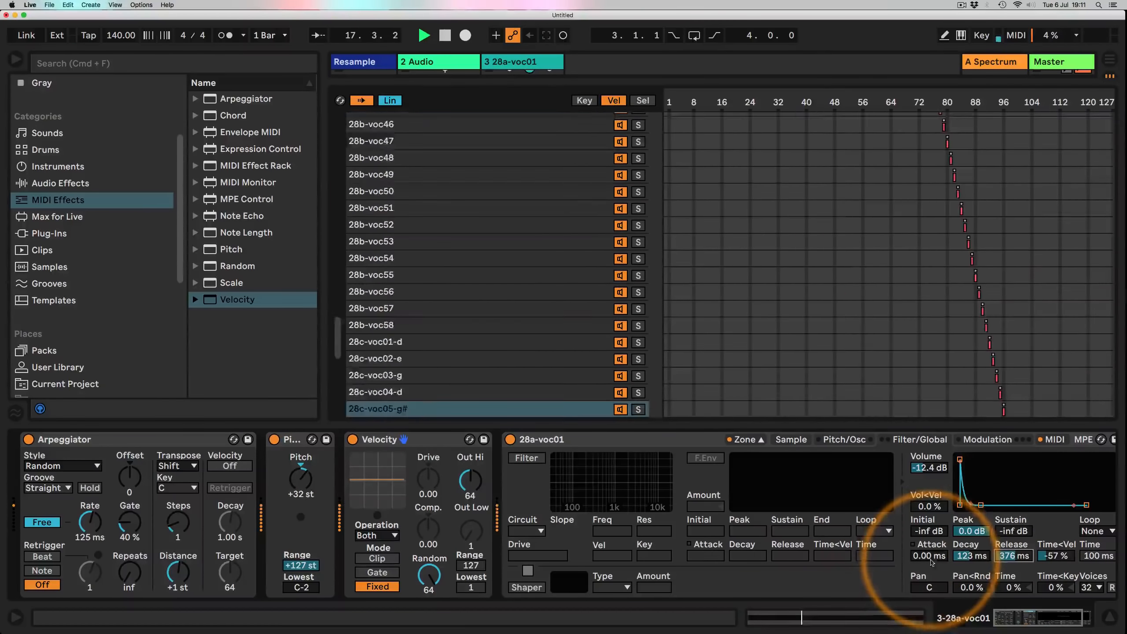
drag(917, 556, 917, 550)
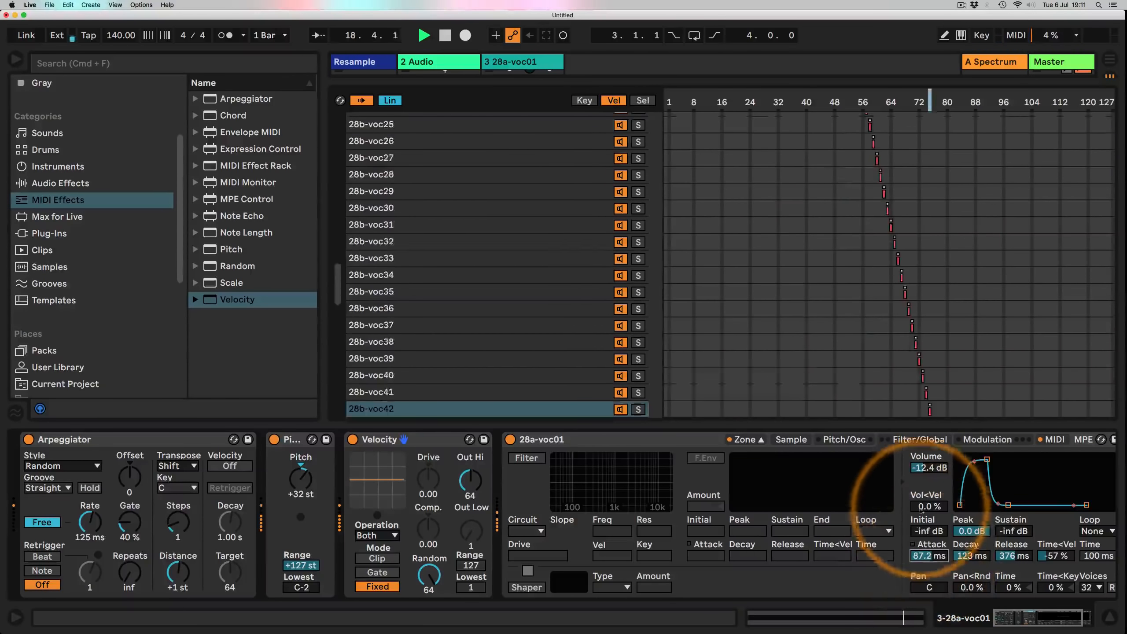
drag(928, 470, 928, 466)
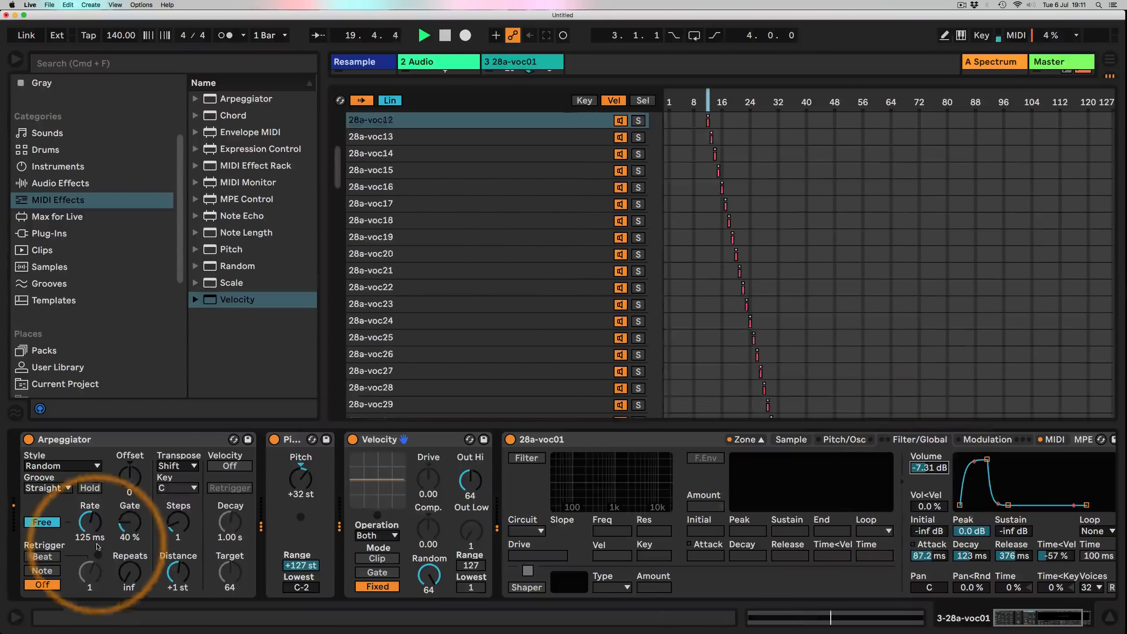
Set the Arpeggiator to a rate of 14.9 ms with 8 steps, and the Pitch effect to +99 st
drag(92, 521, 92, 546)
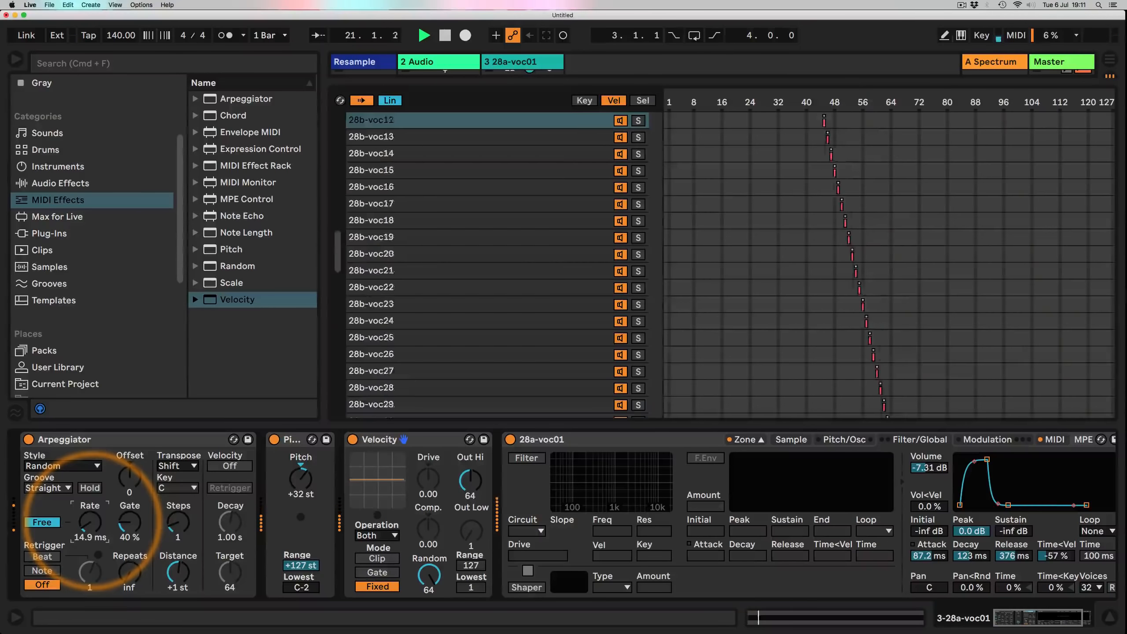
drag(181, 526, 181, 565)
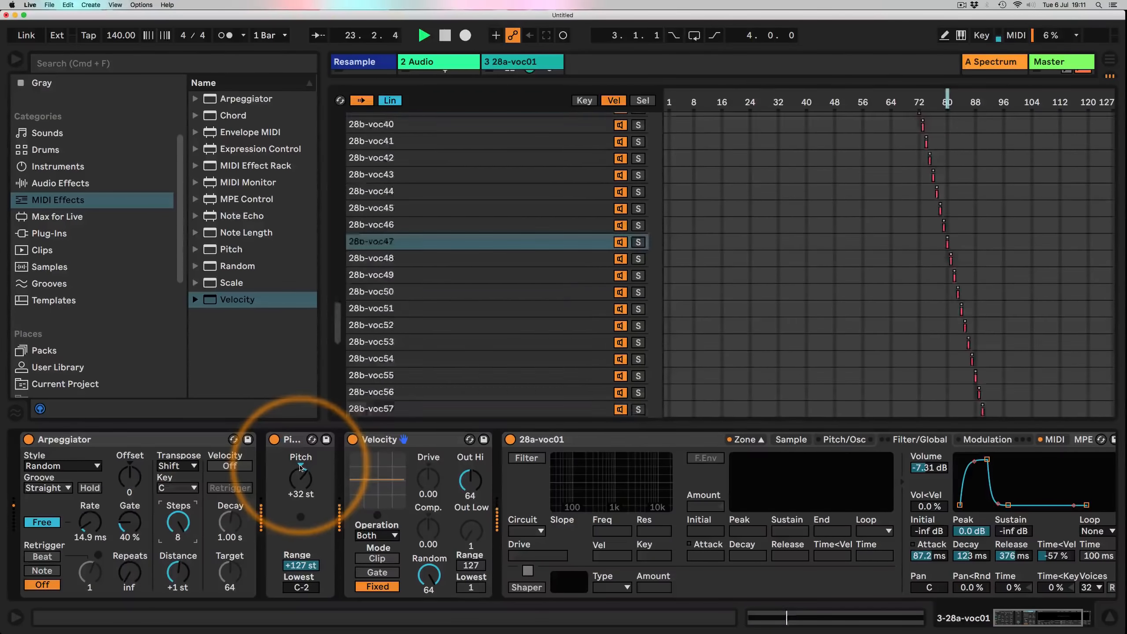
drag(301, 478, 298, 464)
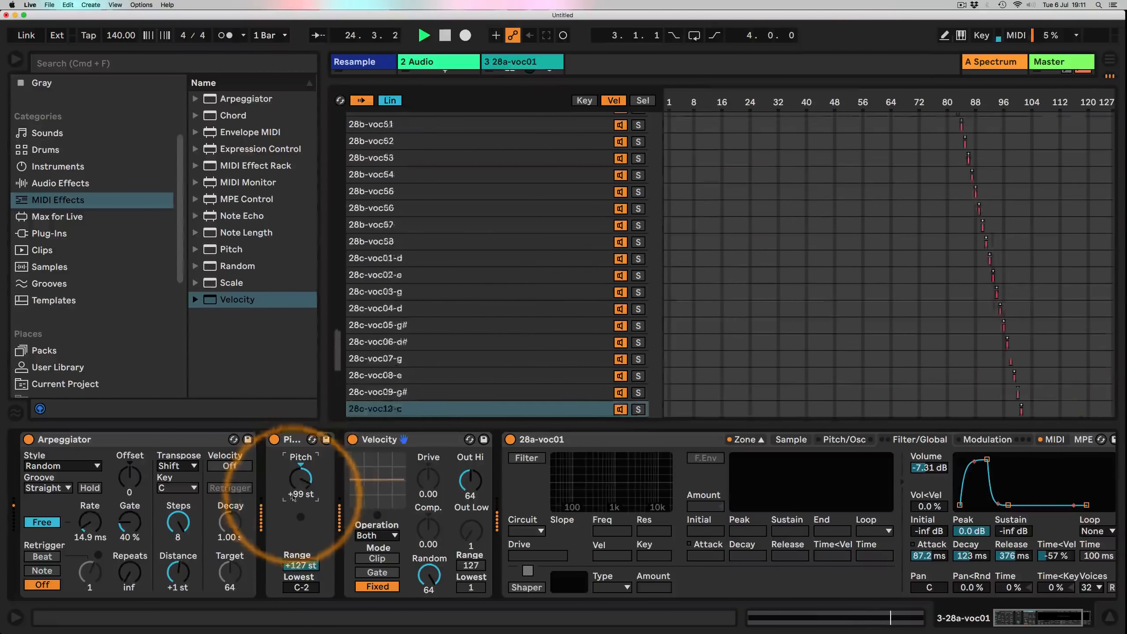
With the waveform shown and playback restarted, set the Pitch effect to +31 st and the Velocity effect to Random 1 and Out Hi 84
click(787, 440)
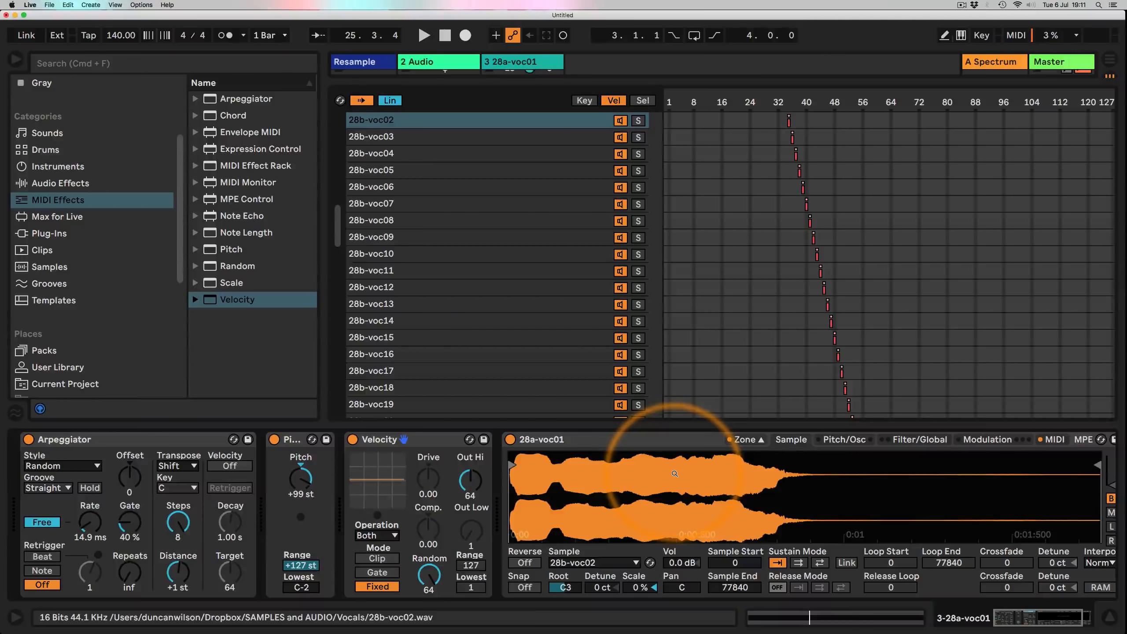
key(space)
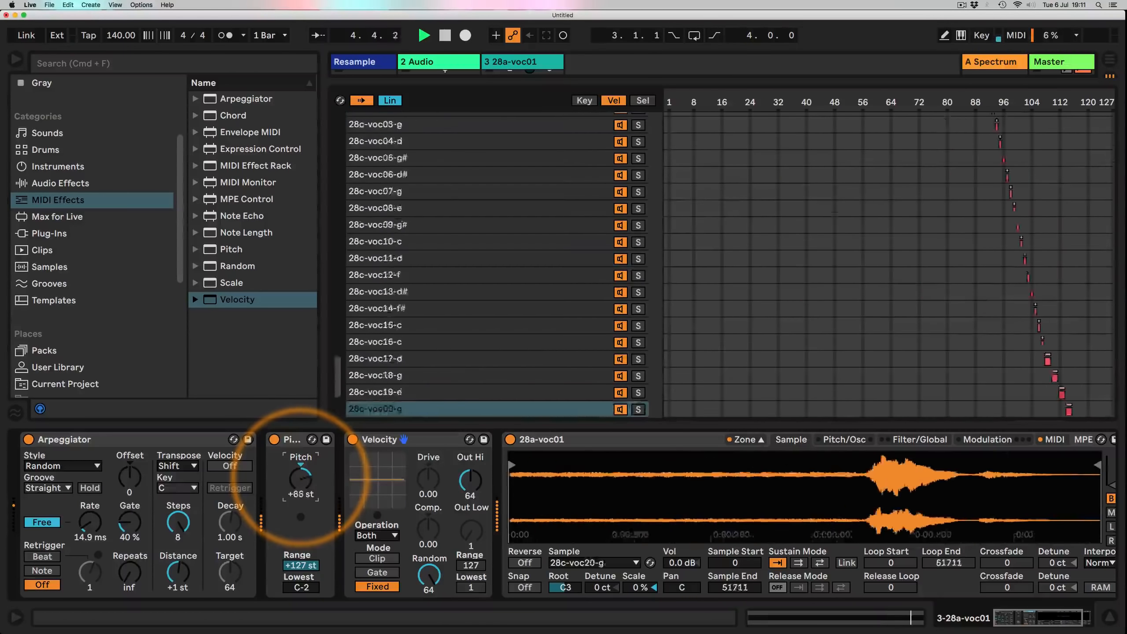
drag(301, 478, 300, 494)
drag(429, 574, 429, 602)
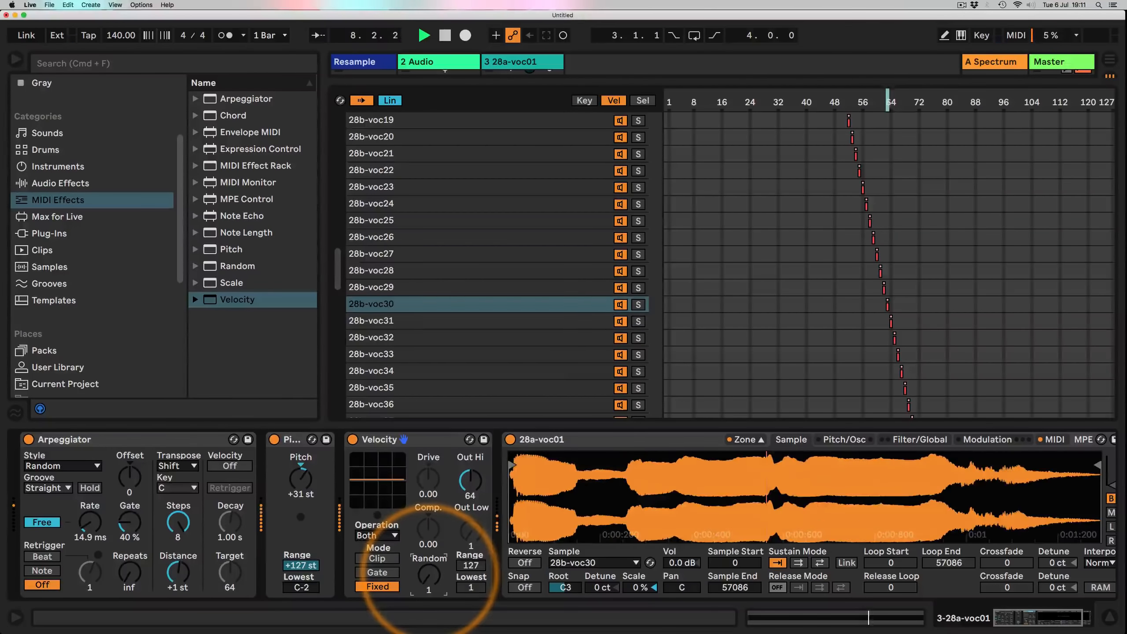
mouse_move(468, 479)
mouse_down()
mouse_move(468, 497)
mouse_move(468, 465)
mouse_up()
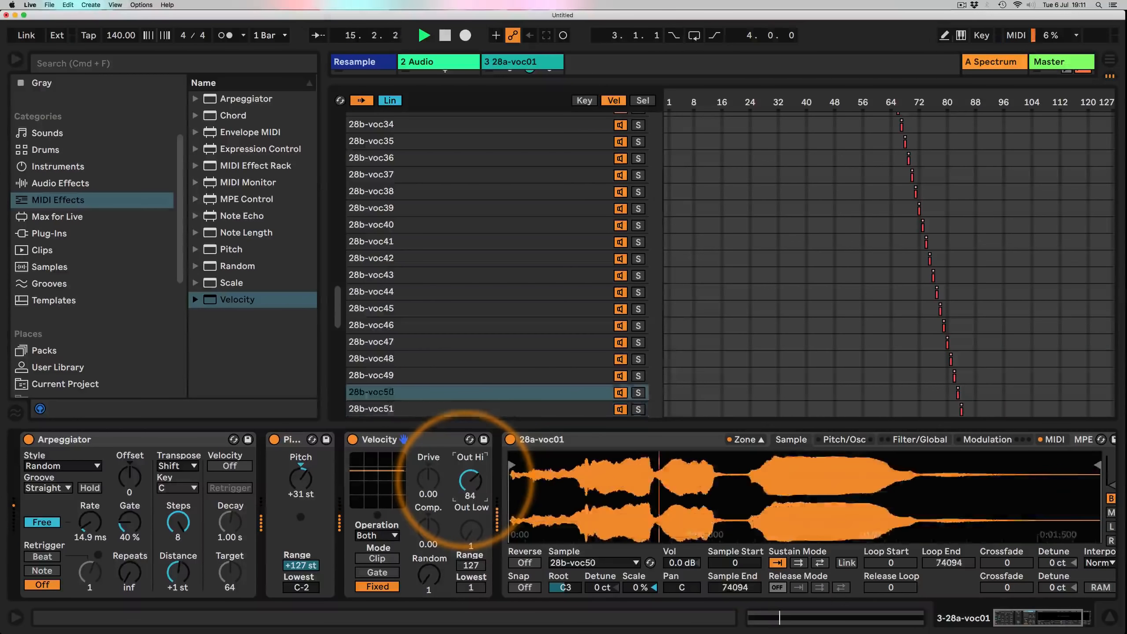
Lower the Velocity effect's Out Hi to 34 and set its Random to 5, restarting playback along the way
drag(466, 479, 465, 483)
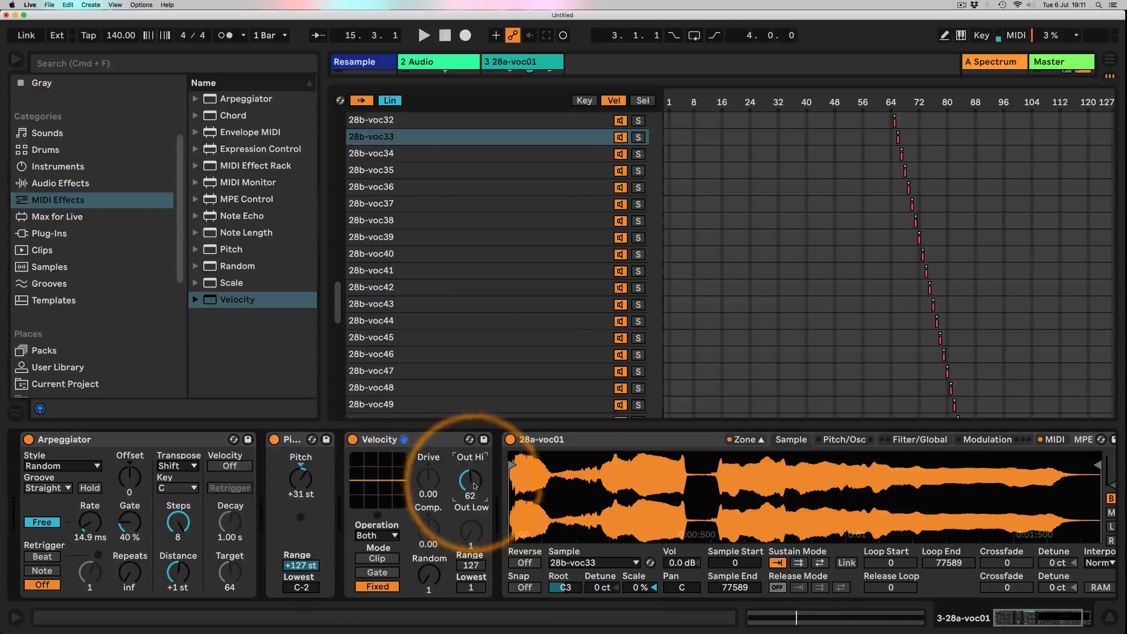
drag(472, 480, 473, 483)
key(space)
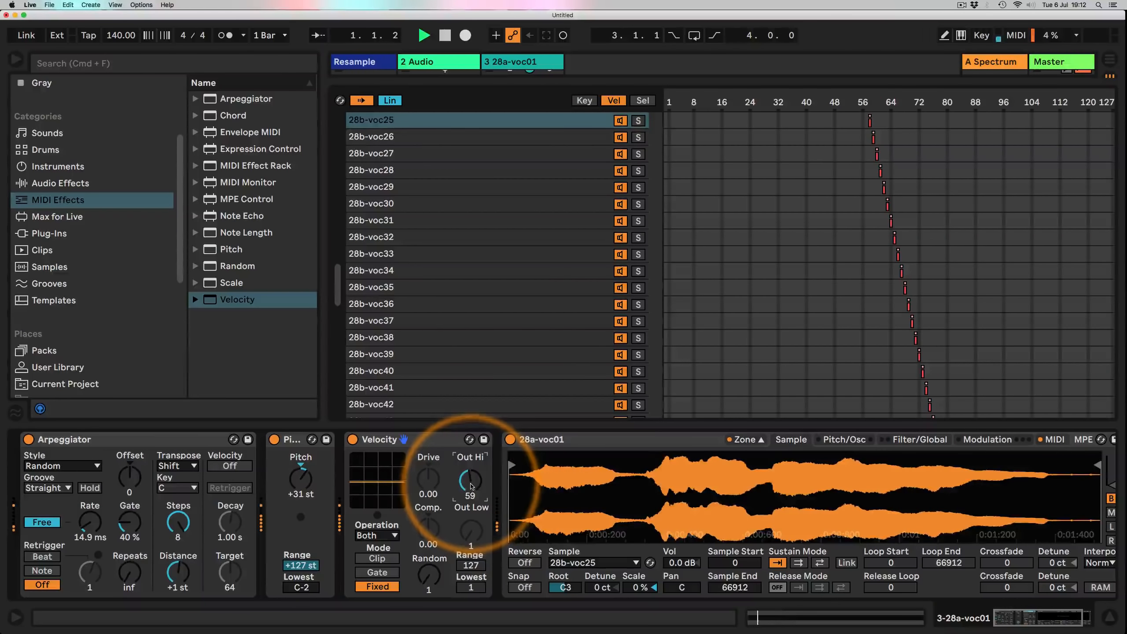
drag(472, 486, 472, 491)
drag(470, 483, 471, 487)
drag(429, 577, 427, 571)
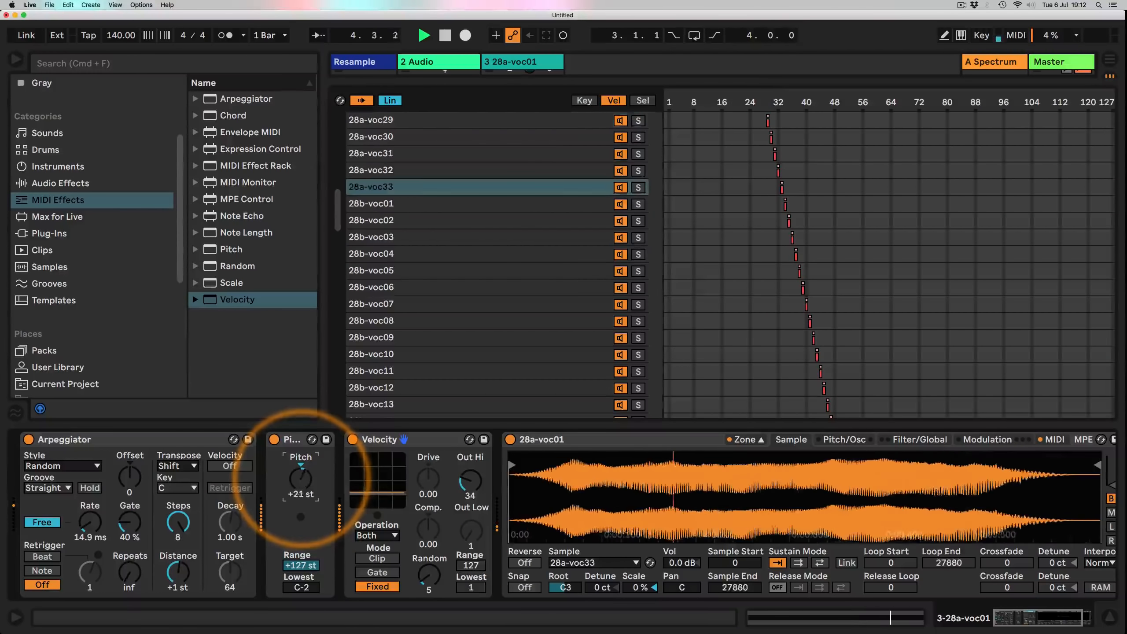
Set the Pitch effect to +5 st and the Arpeggiator to 0 steps with the Up style
drag(301, 481, 301, 488)
drag(176, 525, 175, 550)
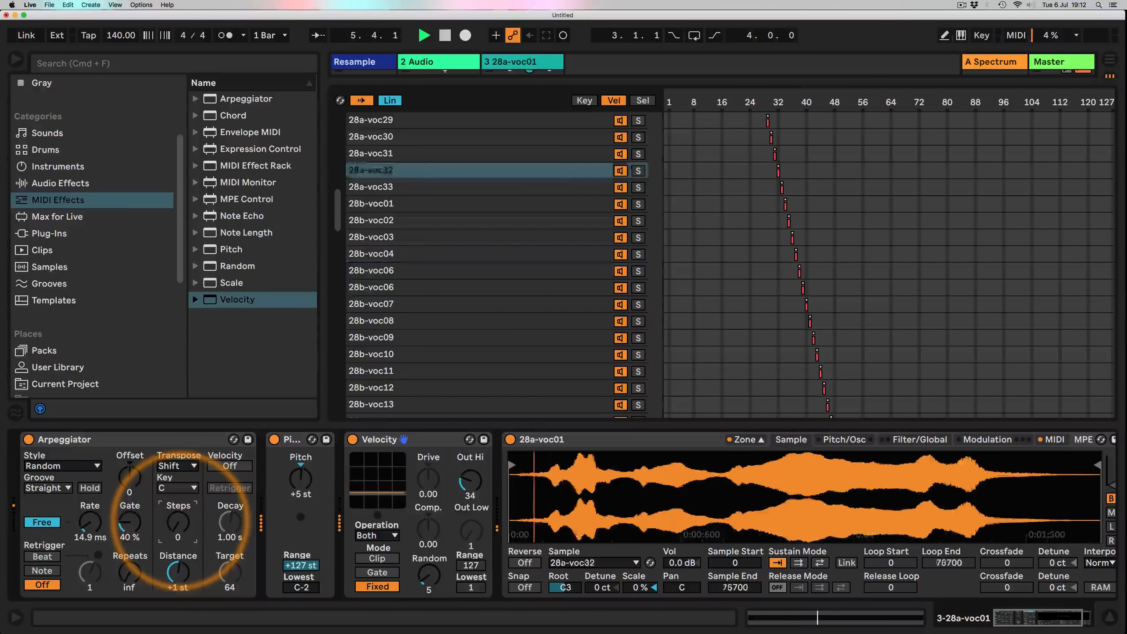
click(63, 465)
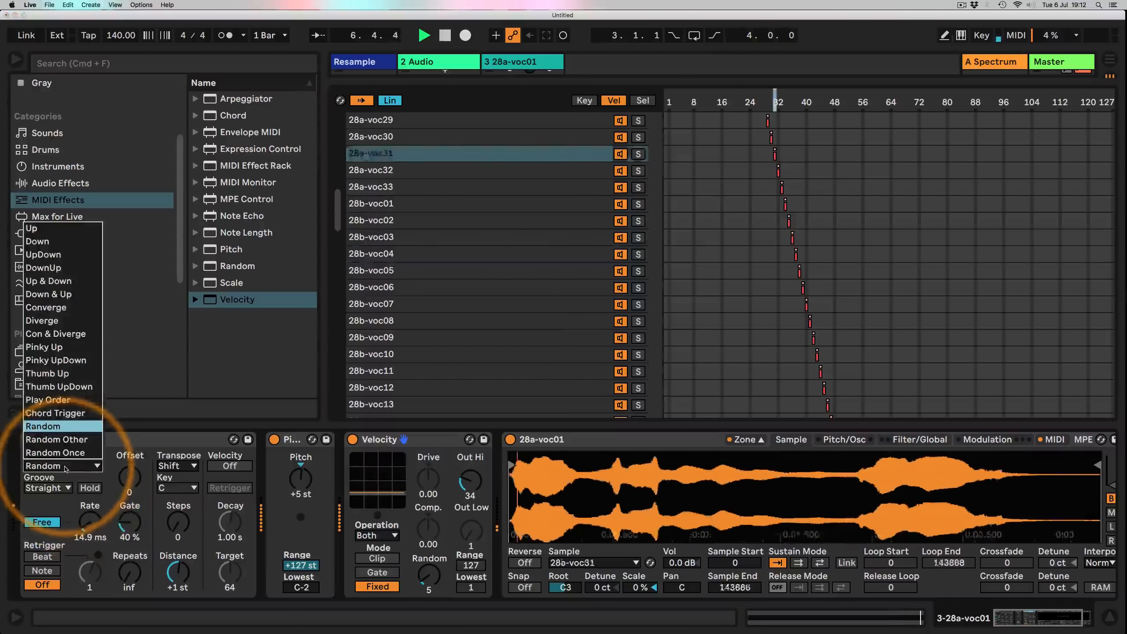
click(48, 231)
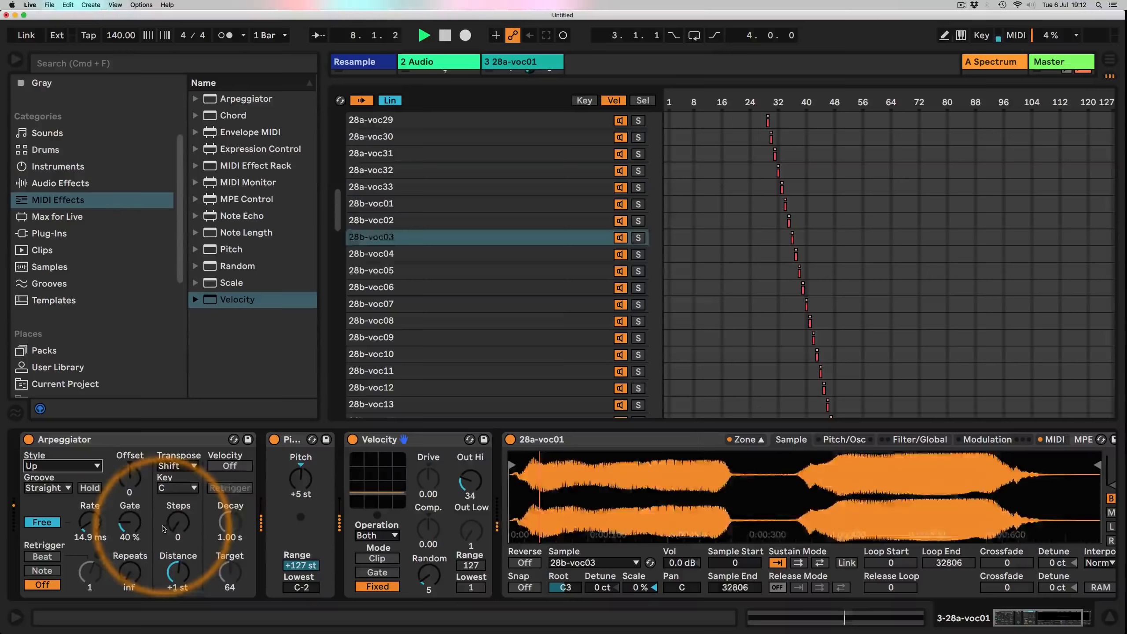
Raise the Arpeggiator's steps to 8 and the Pitch effect to +32 st
drag(178, 530, 178, 520)
drag(301, 479, 300, 455)
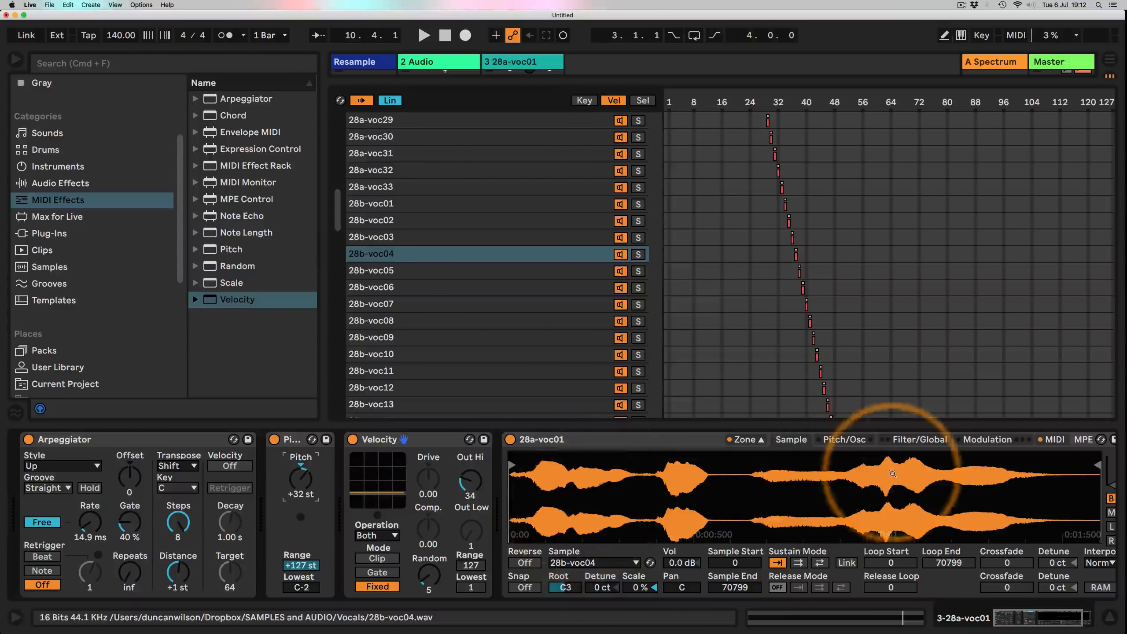
Show the Sampler's MIDI modulation settings, and with playback restarted set the Arpeggiator's rate to 11.2 ms
click(1052, 439)
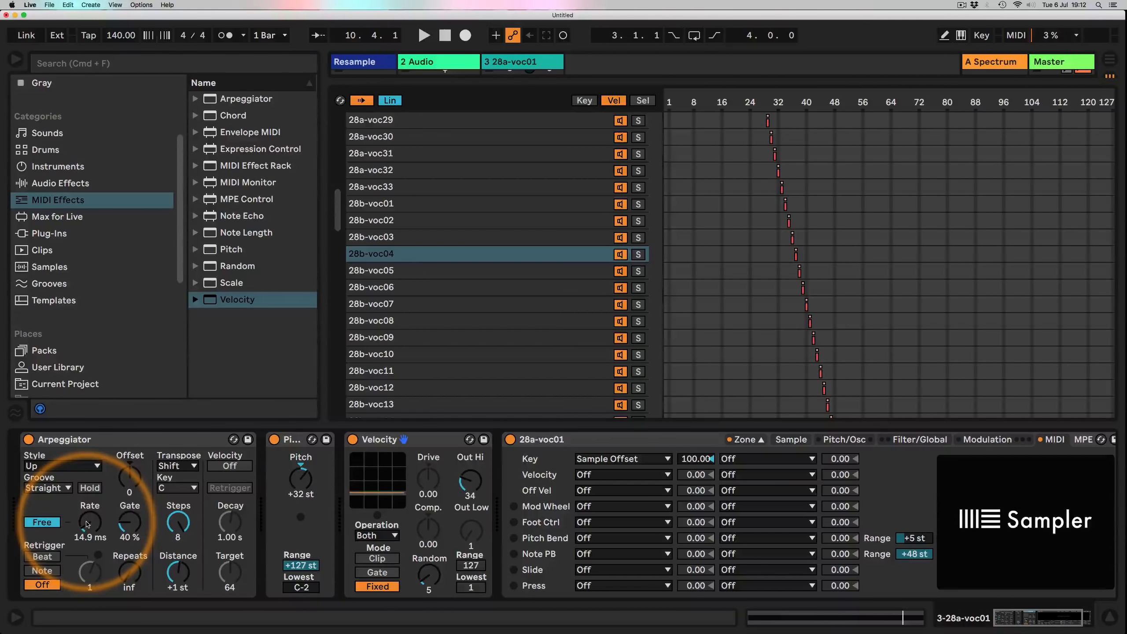
key(space)
drag(90, 522, 89, 528)
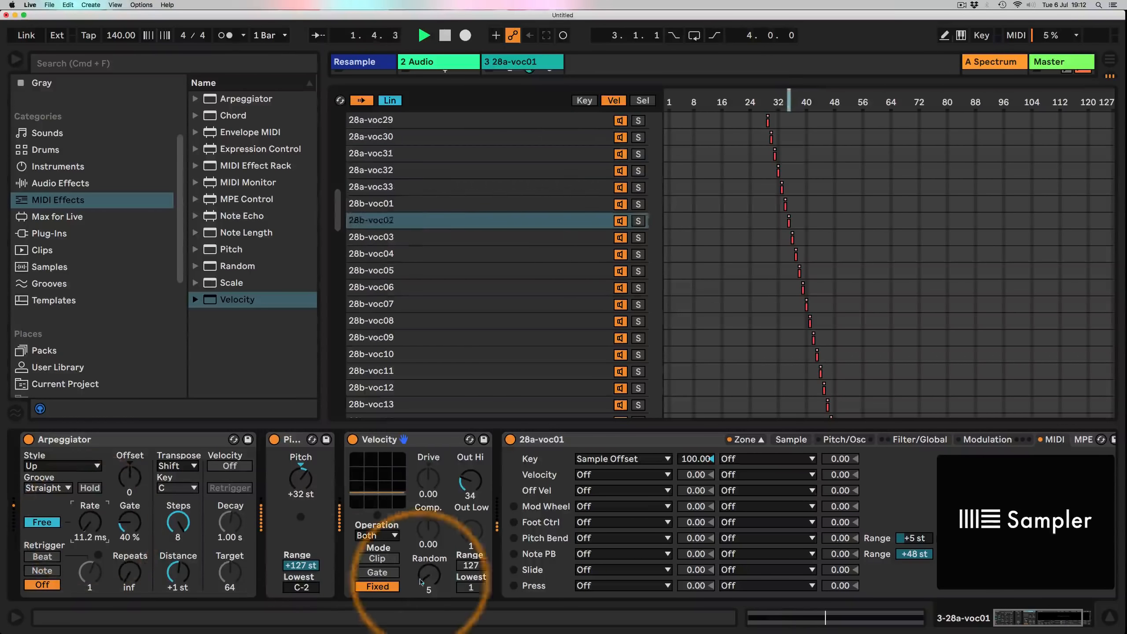
Set the Velocity effect to Out Hi 53 and Random 21, and lower the Pitch effect to +14 st
mouse_move(471, 484)
mouse_down()
mouse_move(470, 457)
mouse_move(471, 476)
mouse_up()
drag(434, 579, 435, 573)
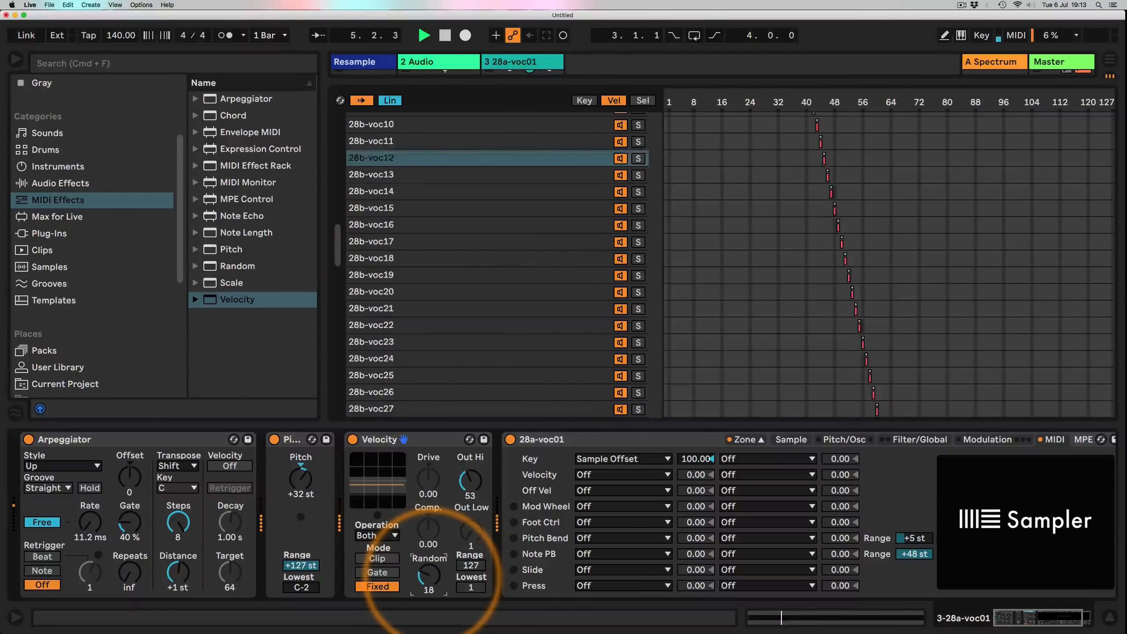
drag(306, 485, 305, 501)
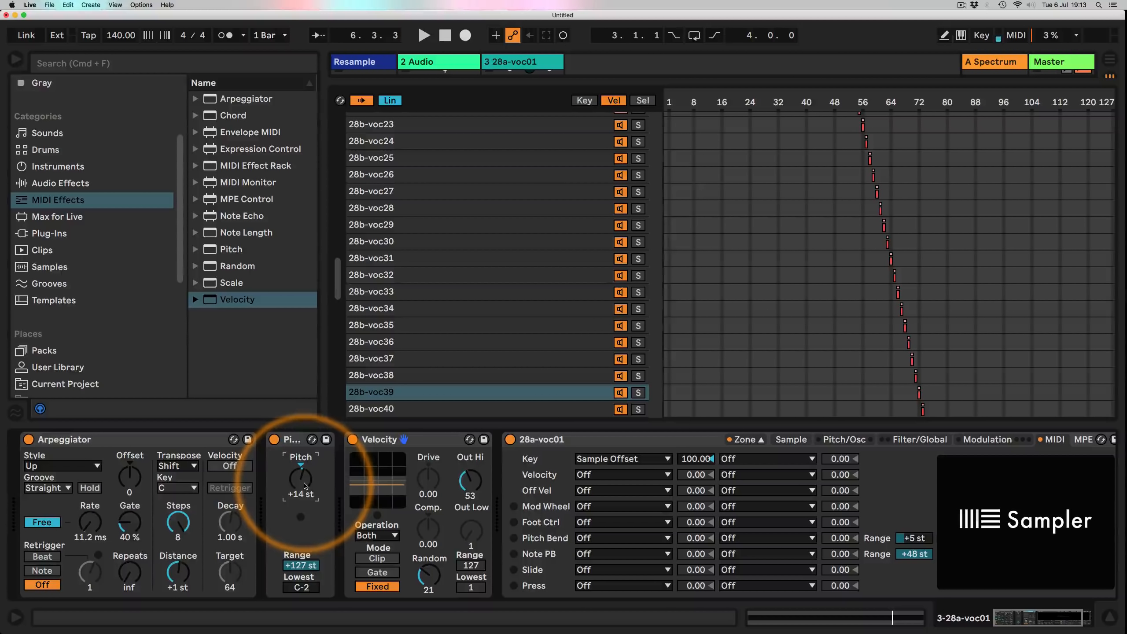